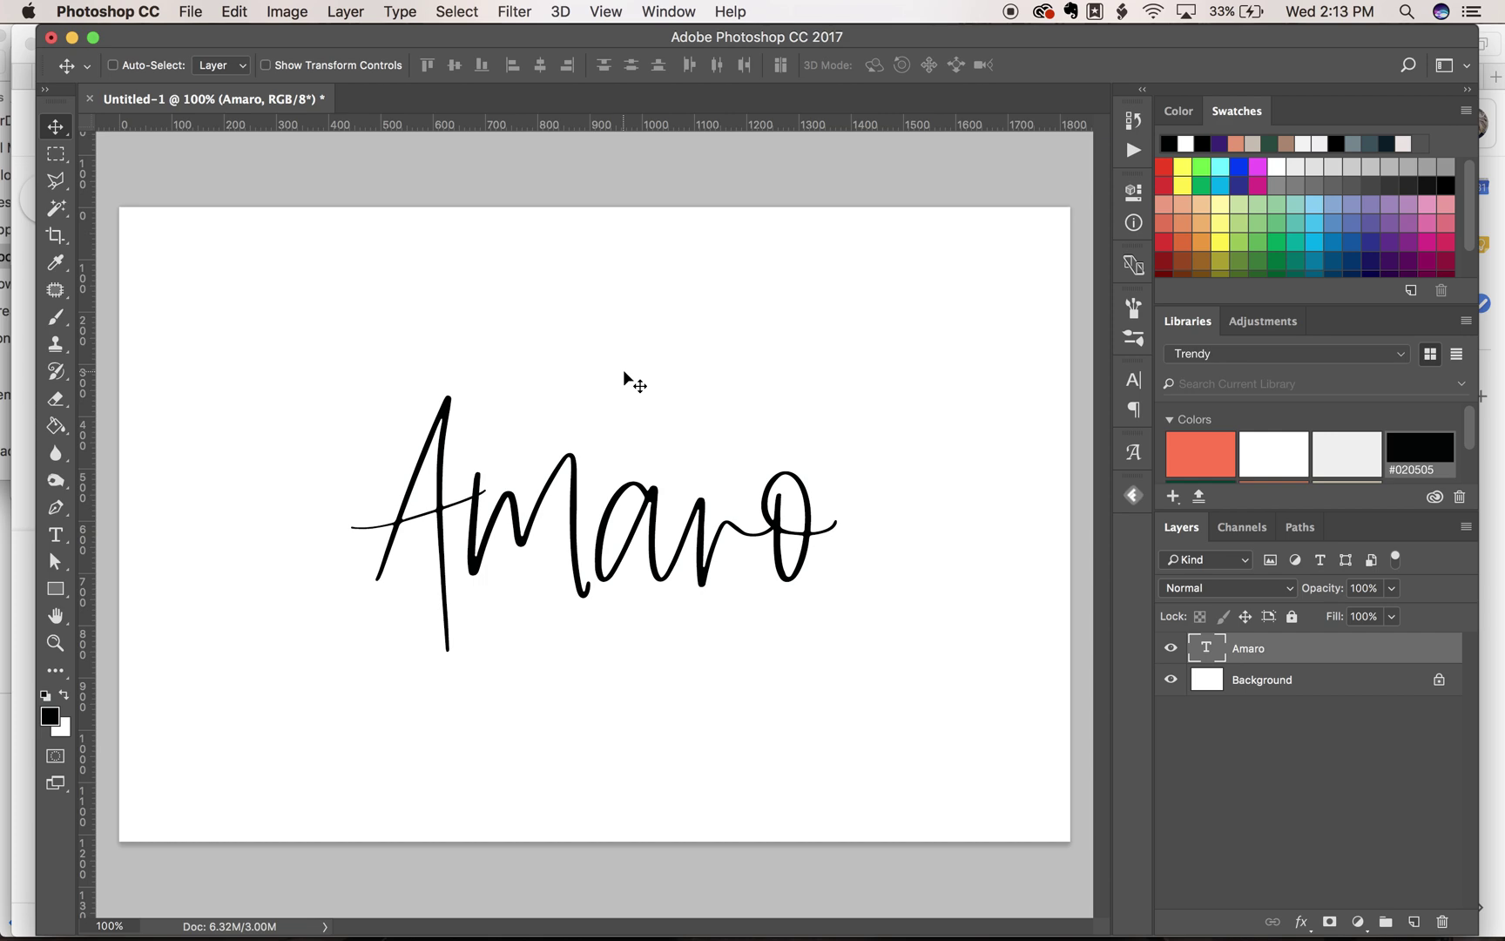
Step: Switch to the Horizontal Type tool and open the Amaro font's Glyphs panel
{"action": "key", "text": "t"}
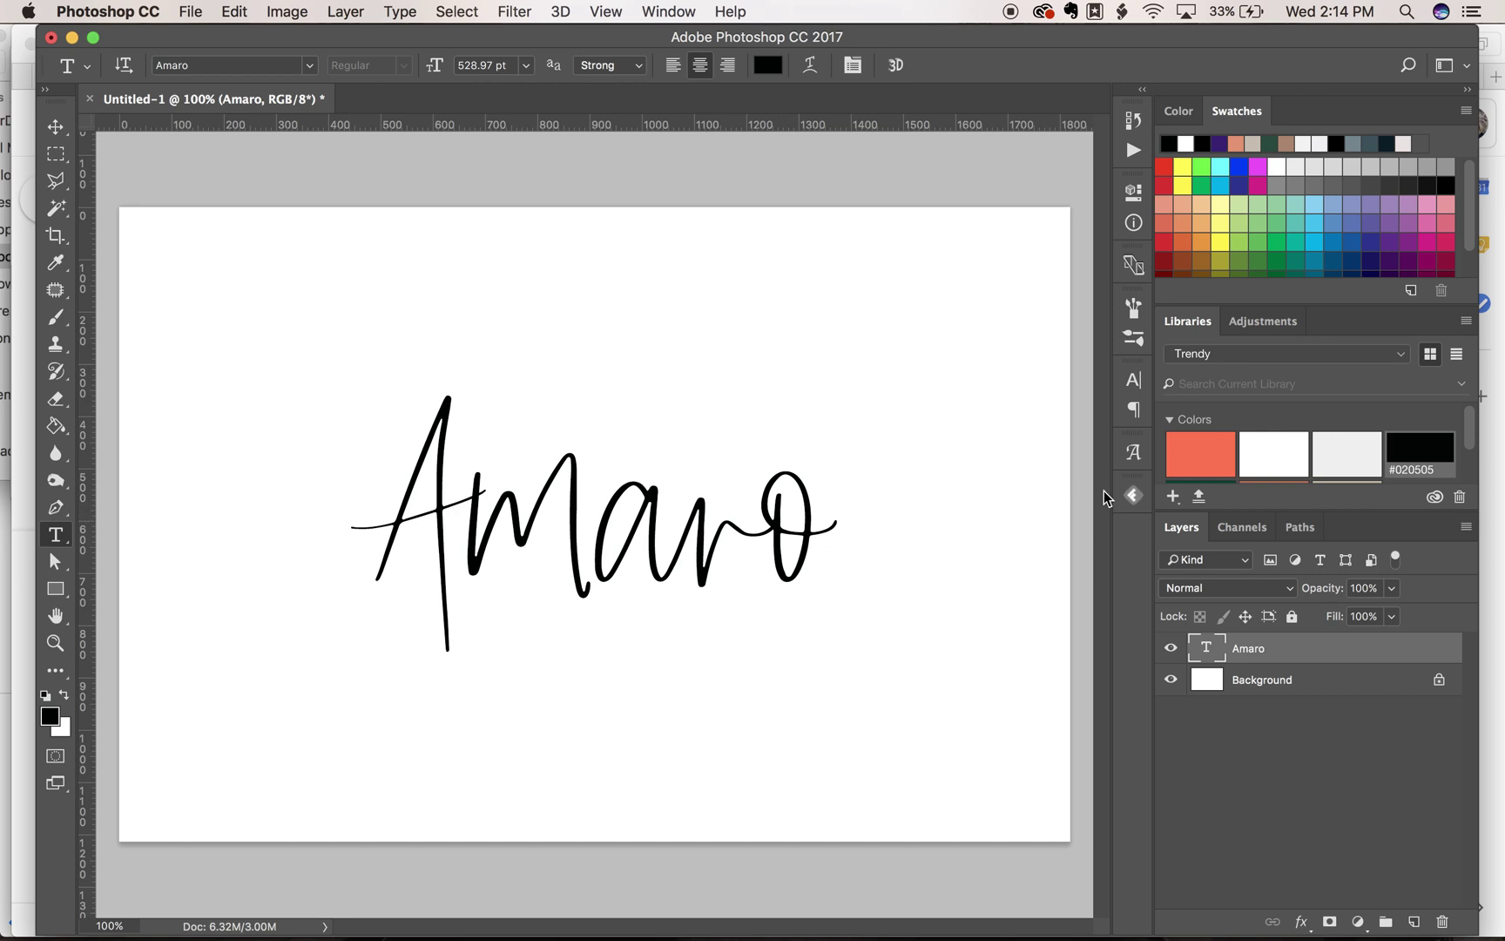
{"action": "left_click", "coordinate": [1141, 467]}
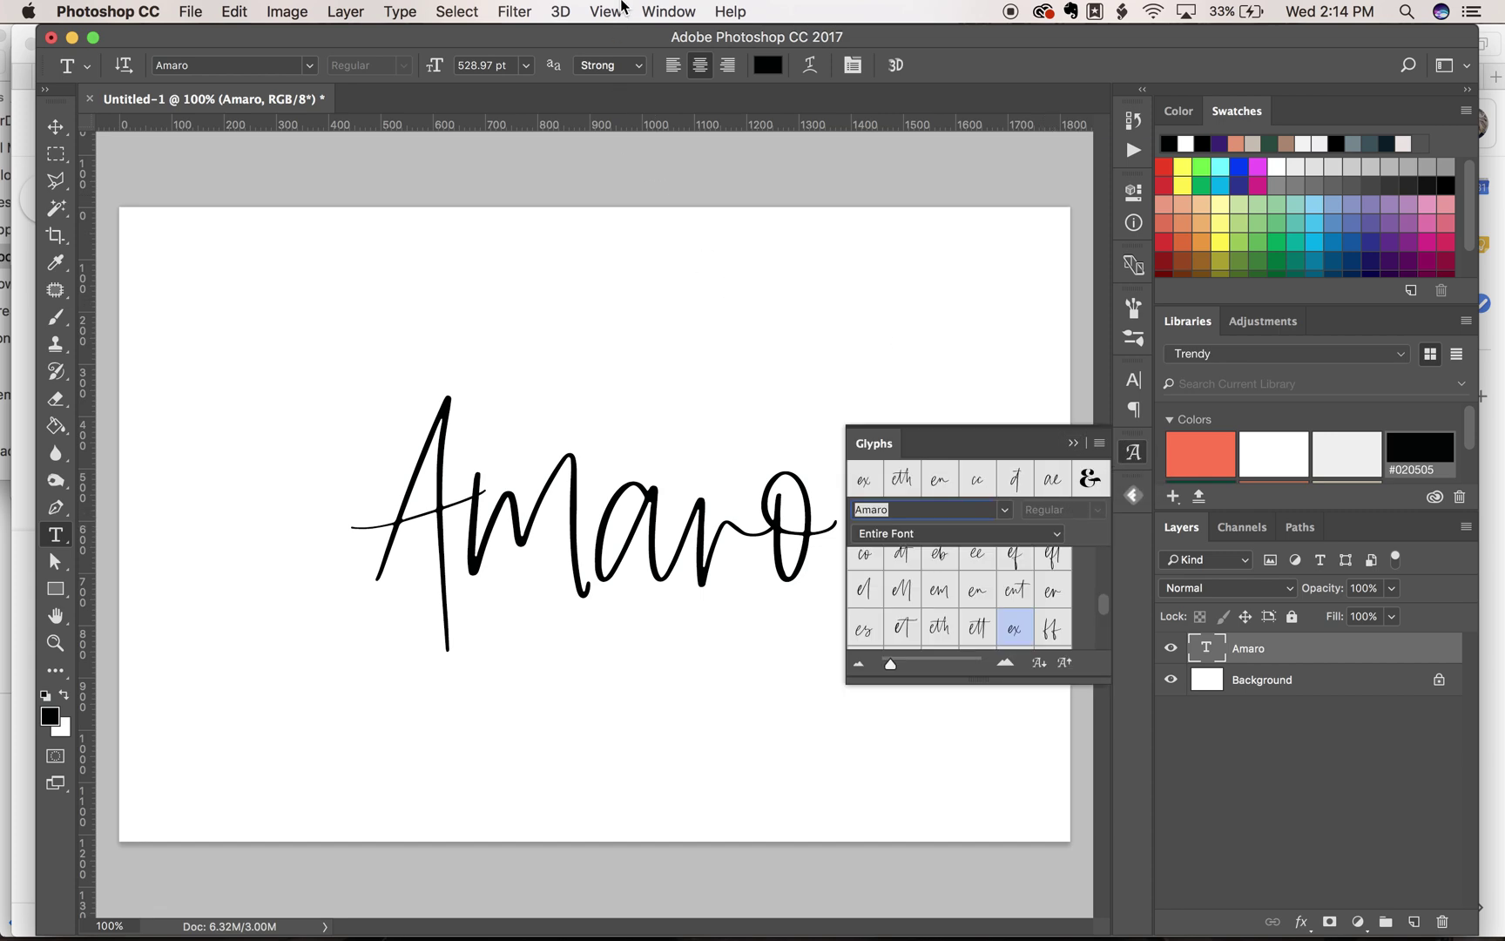
Step: Check the panel list and scroll through the Amaro glyphs
{"action": "left_click", "coordinate": [671, 10]}
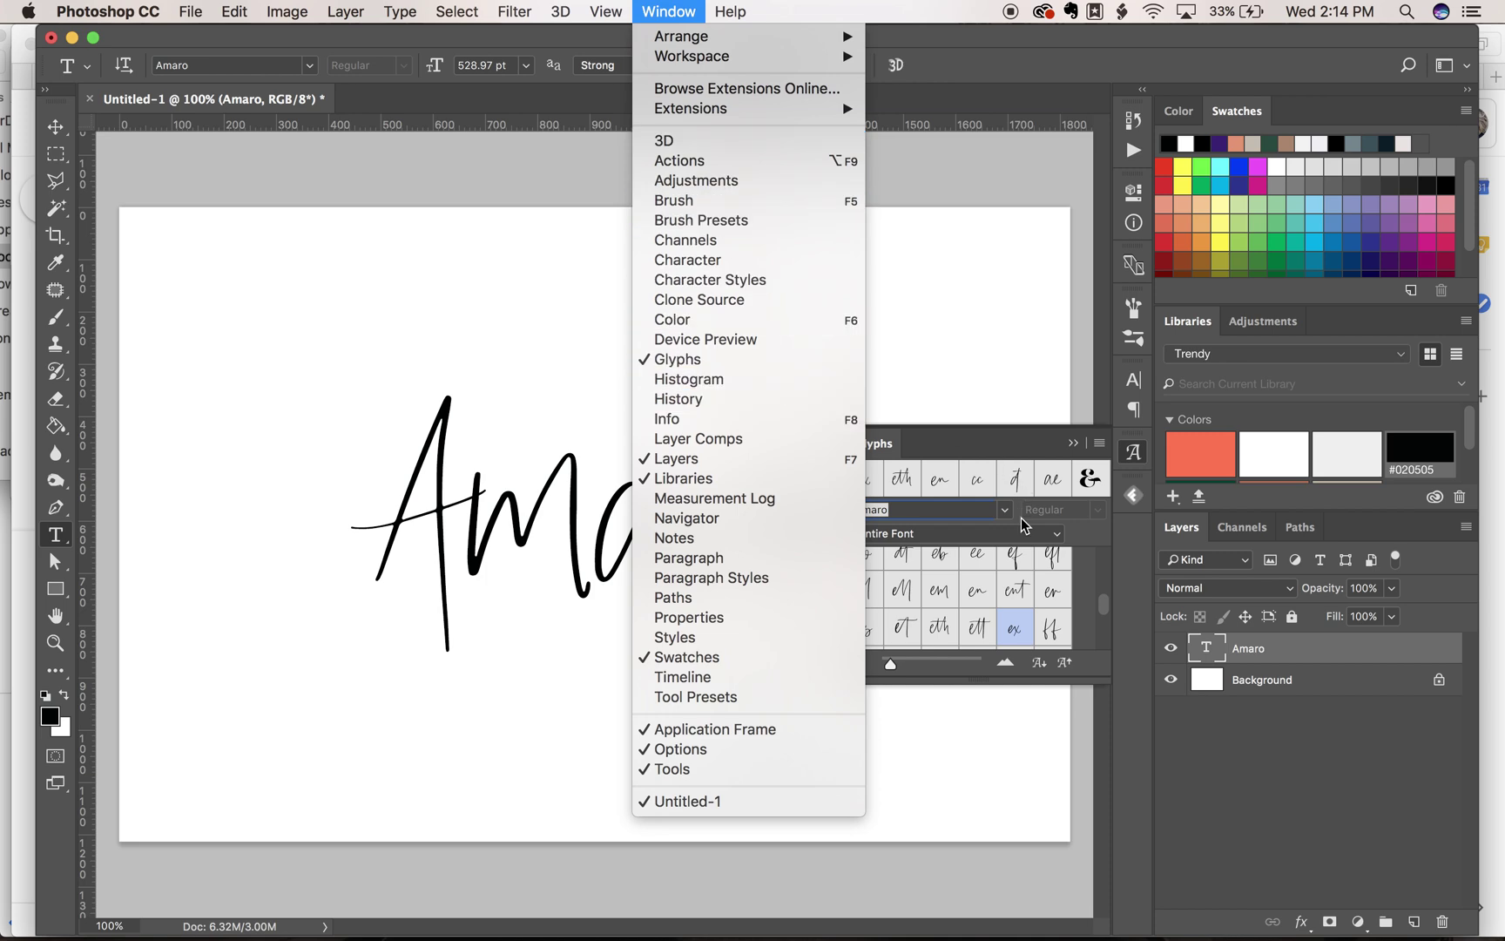
{"action": "left_click", "coordinate": [975, 438]}
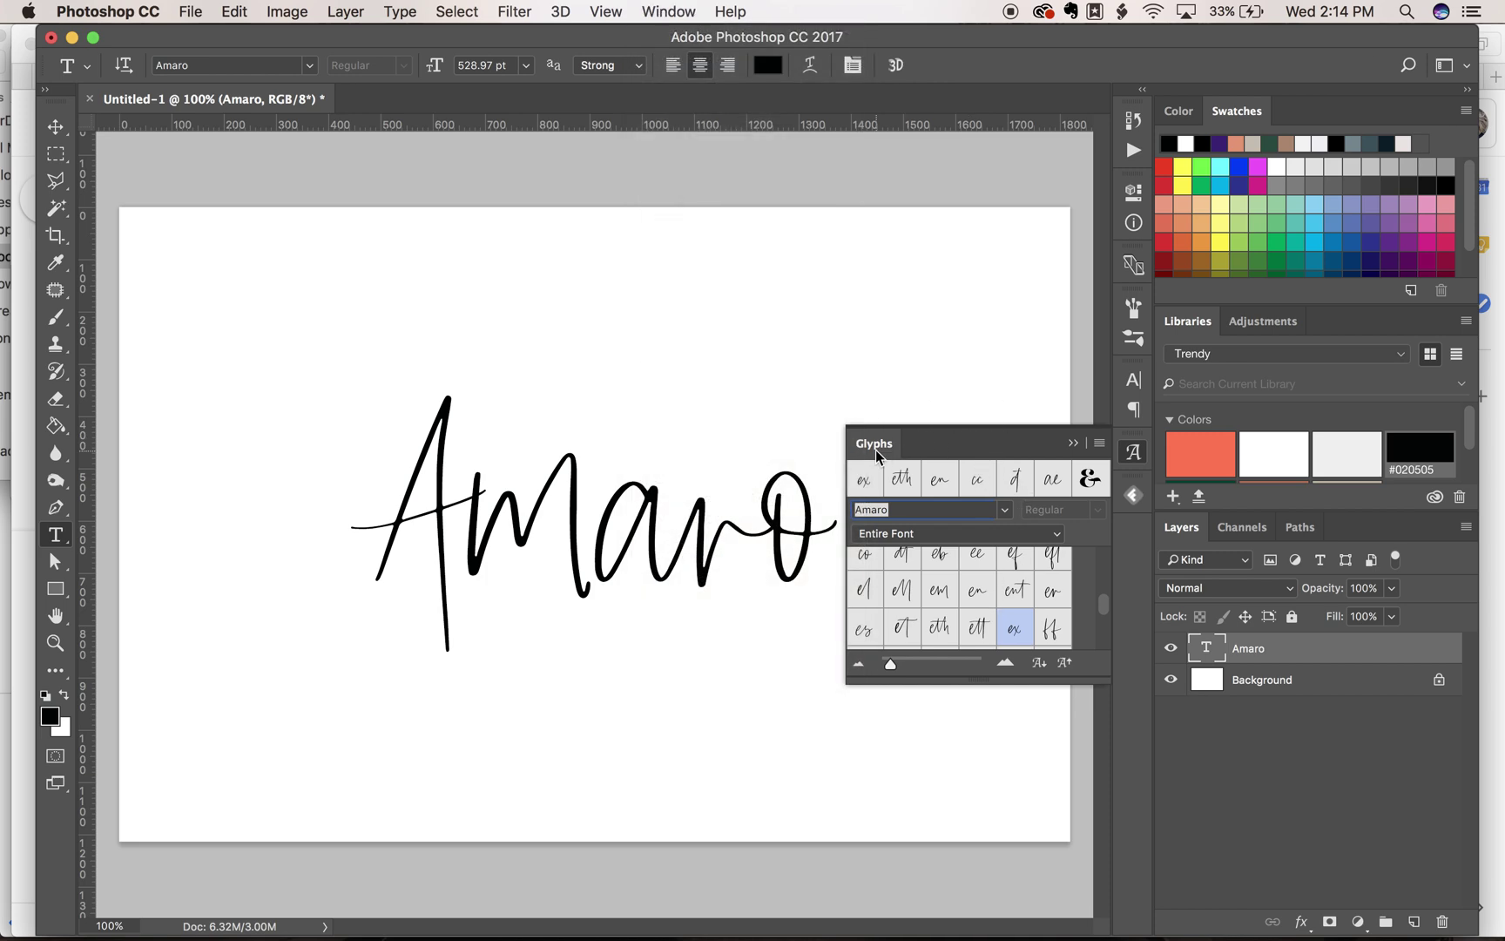
{"action": "scroll", "coordinate": [977, 642], "scroll_direction": "down", "scroll_amount": 5}
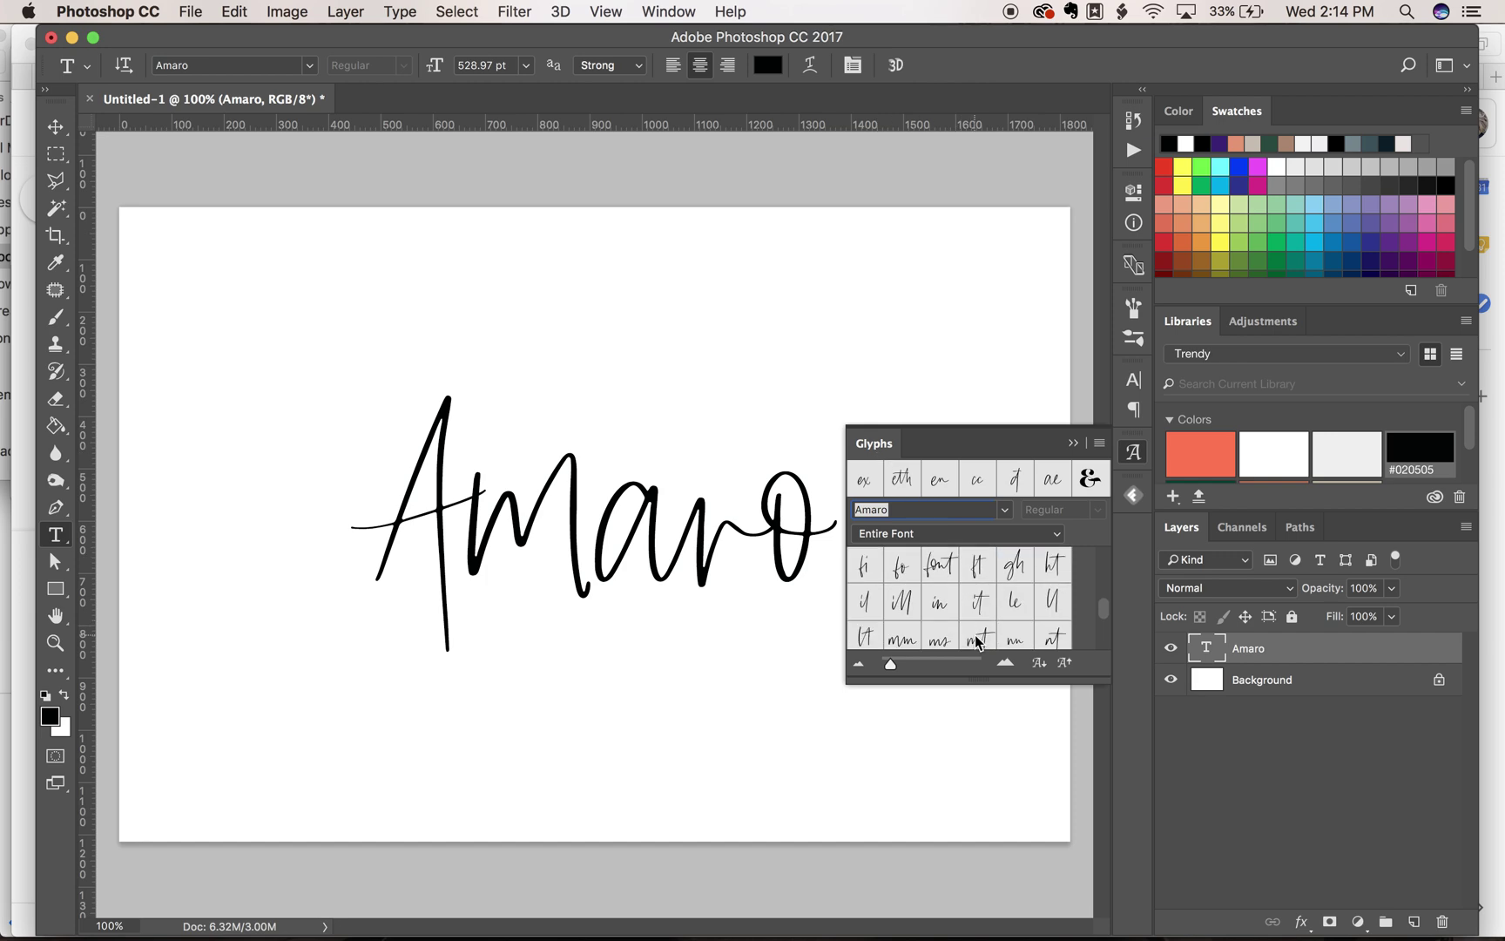
{"action": "scroll", "coordinate": [978, 642], "scroll_direction": "down", "scroll_amount": 3}
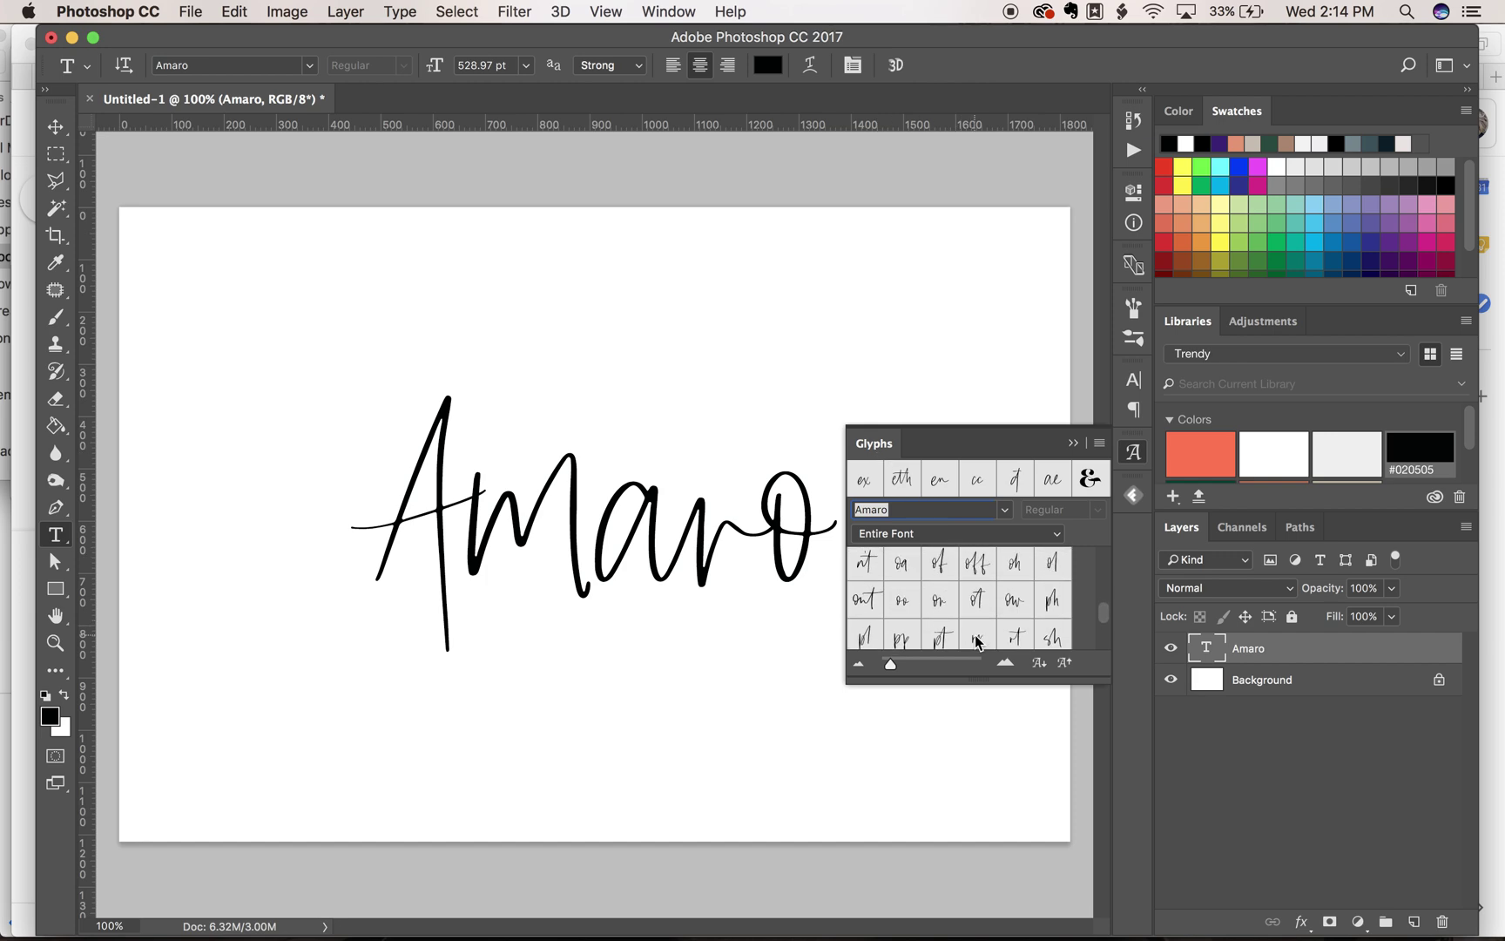
{"action": "scroll", "coordinate": [975, 588], "scroll_direction": "up", "scroll_amount": 2}
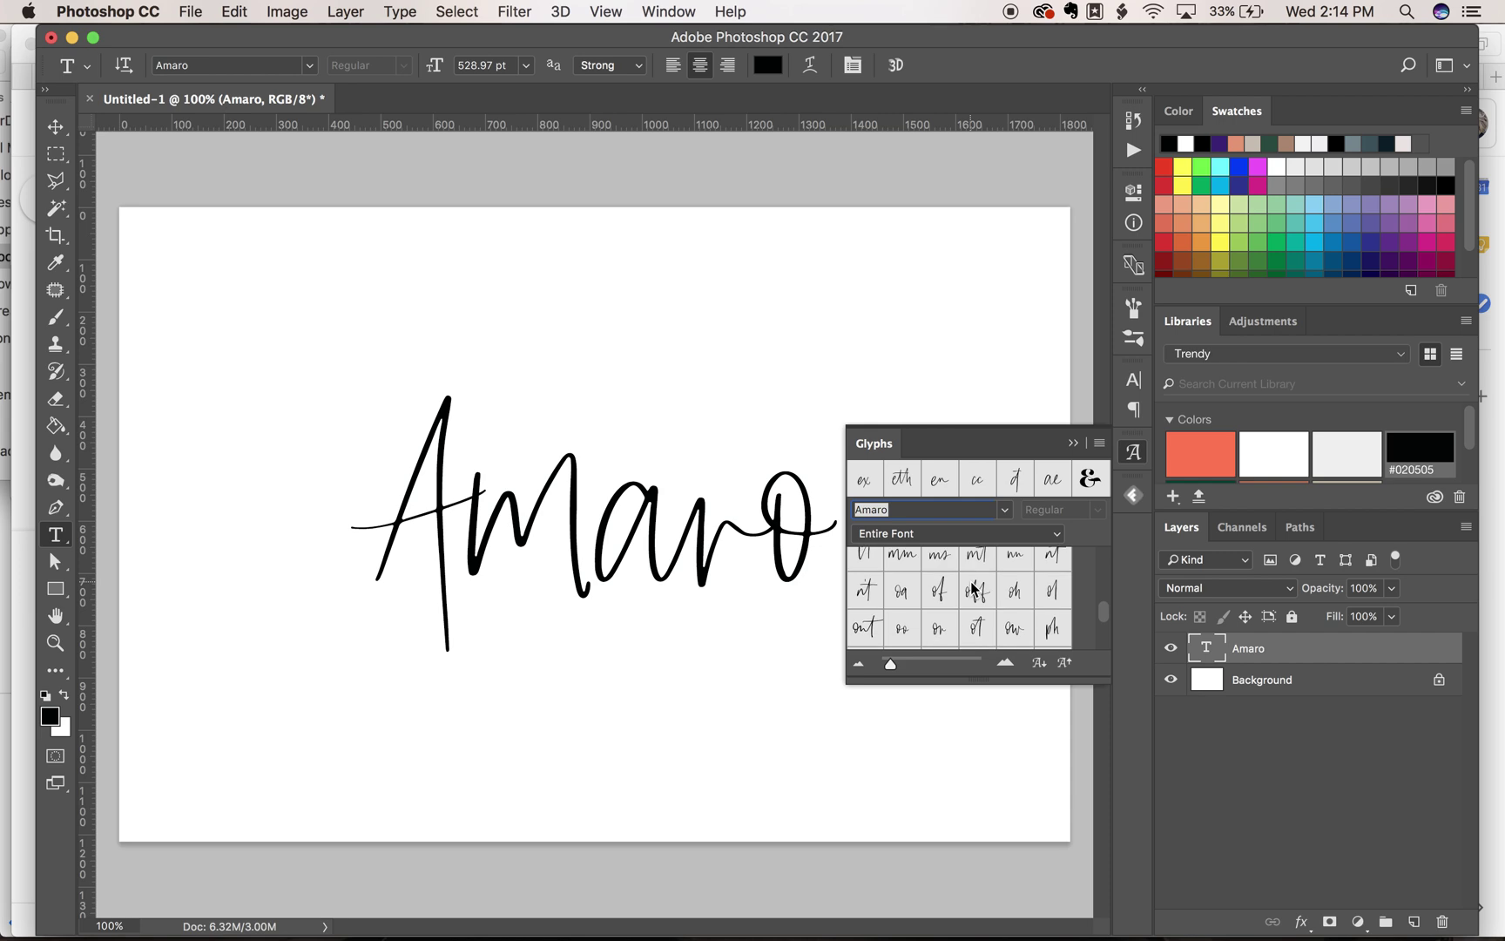
Step: Insert the 'am' ligature into the word, collapse the Glyphs panel, then delete the ligature
{"action": "left_click", "coordinate": [730, 527]}
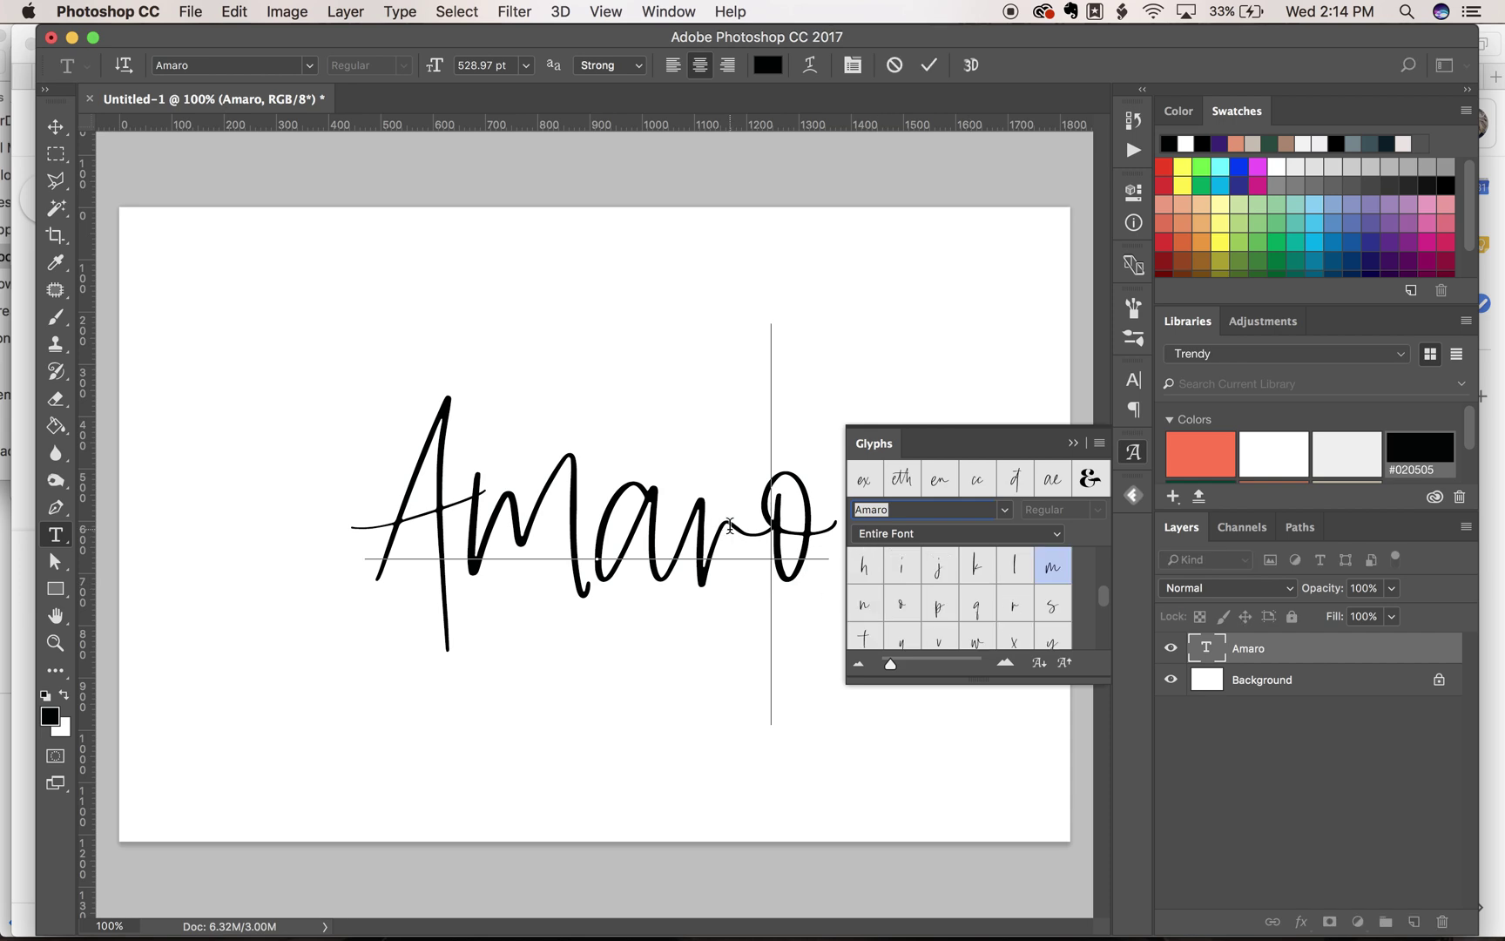
{"action": "scroll", "coordinate": [893, 605], "scroll_direction": "down", "scroll_amount": 1}
{"action": "scroll", "coordinate": [895, 605], "scroll_direction": "down", "scroll_amount": 2}
{"action": "double_click", "coordinate": [897, 608]}
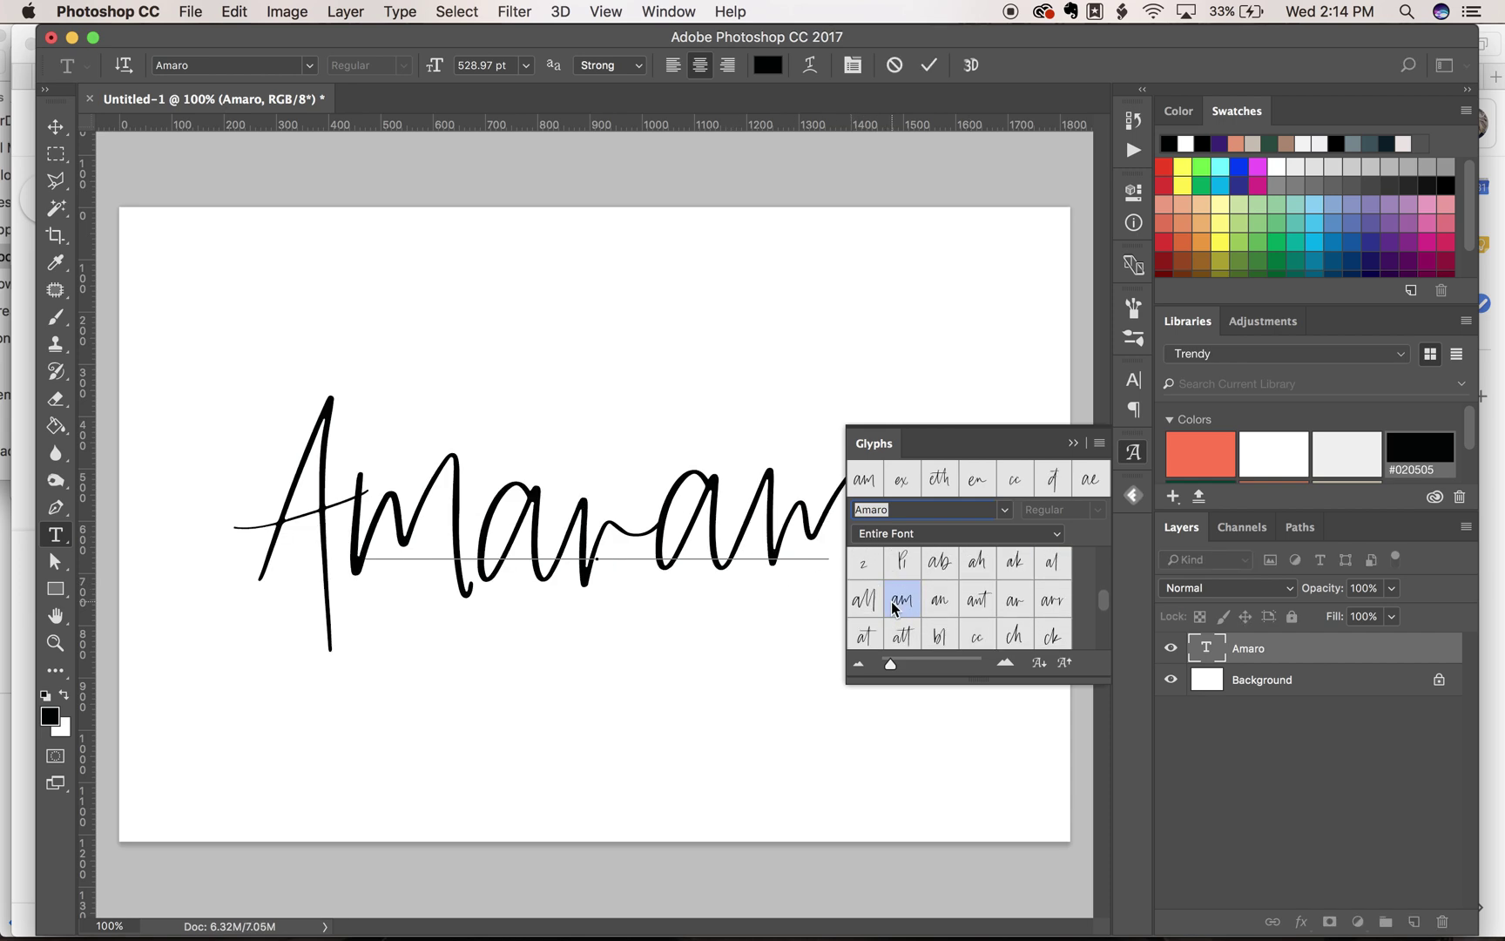
{"action": "left_click", "coordinate": [1073, 442]}
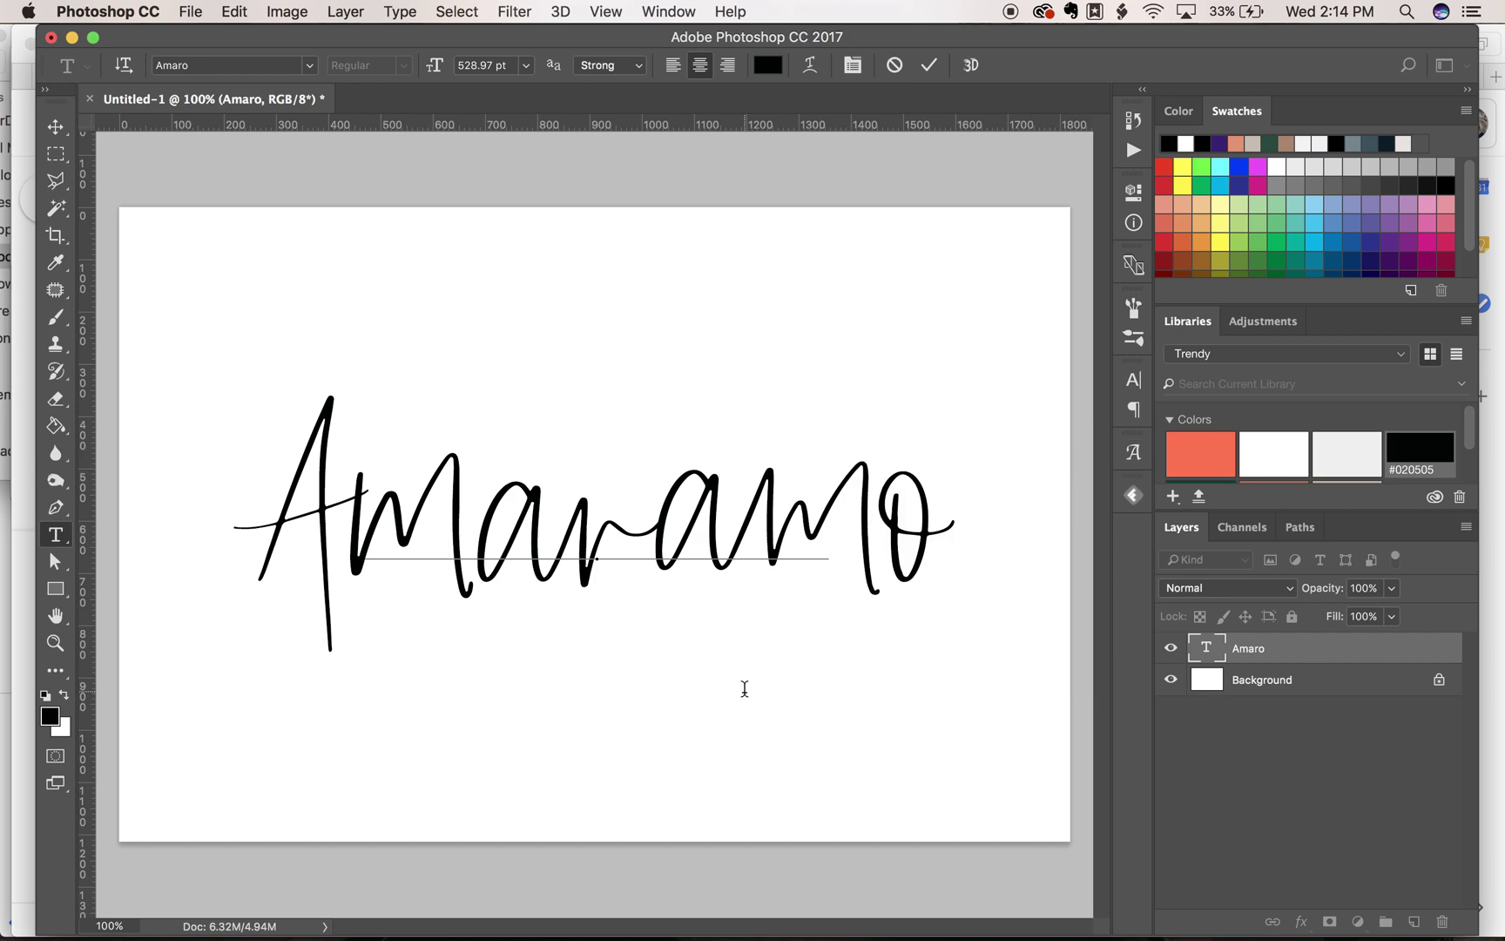
{"action": "key", "text": "BackSpace"}
{"action": "key", "text": "BackSpace"}
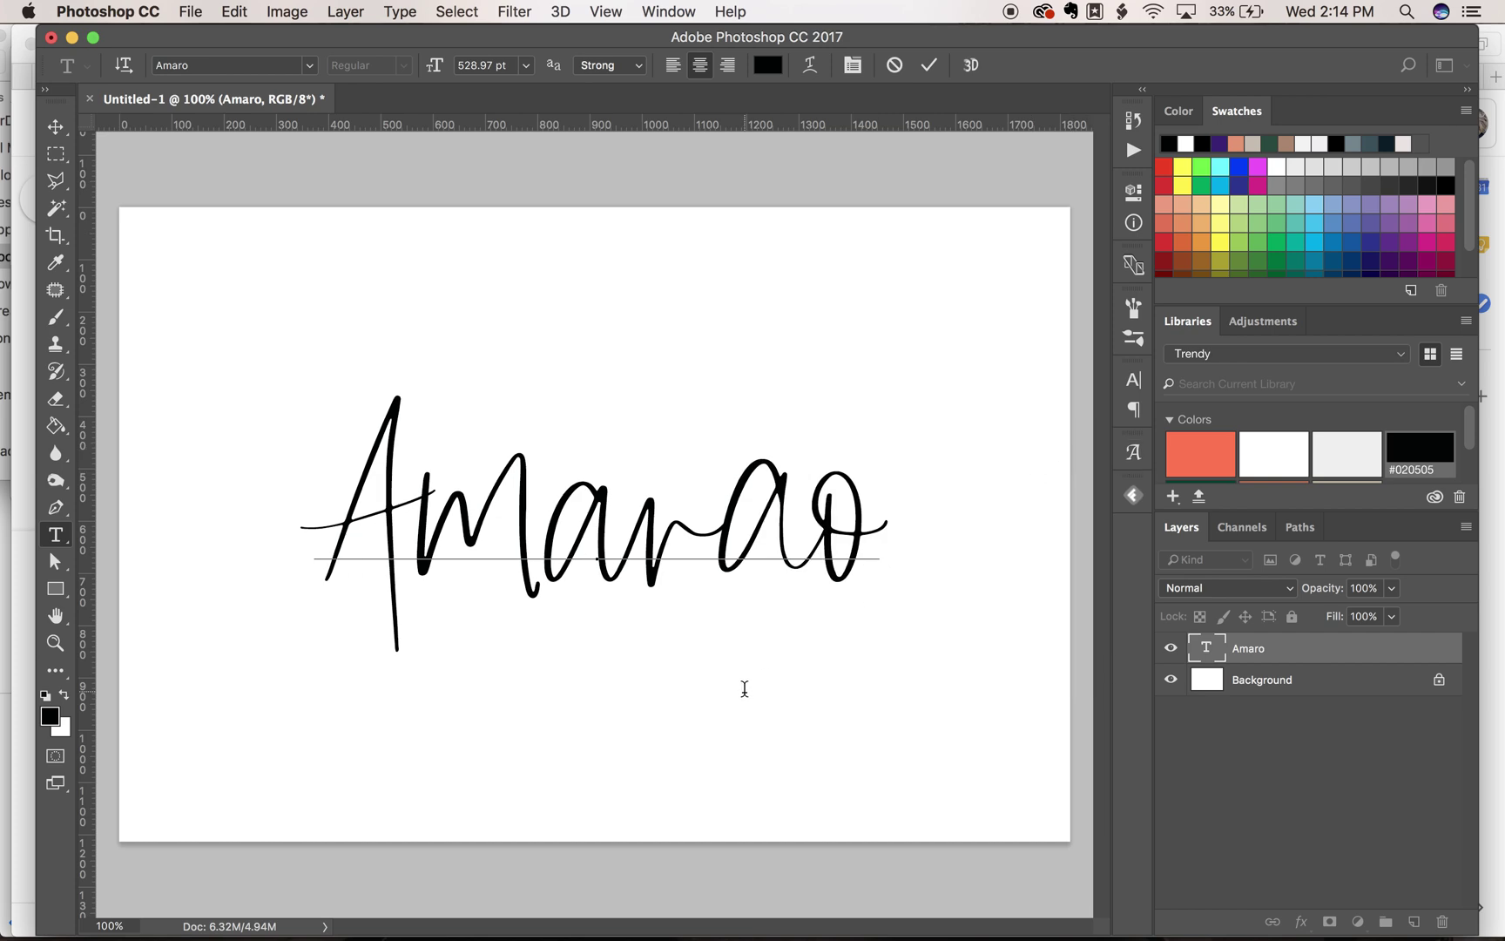
Step: Commit the text, then insert an m before the final o to spell 'Amarmo'
{"action": "left_click", "coordinate": [929, 64]}
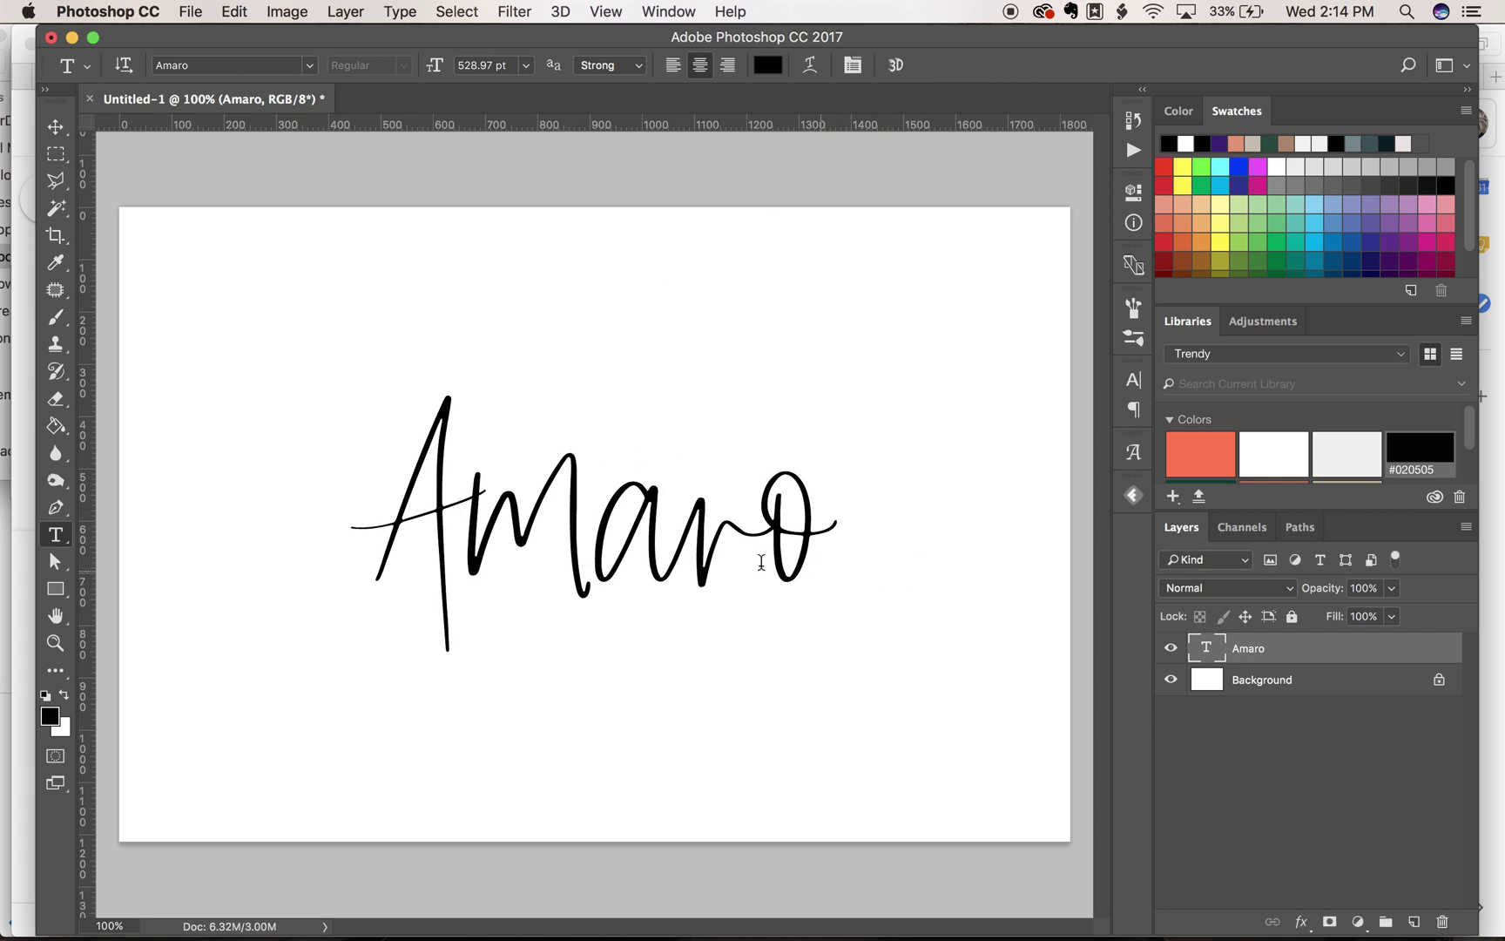
{"action": "left_click", "coordinate": [593, 520]}
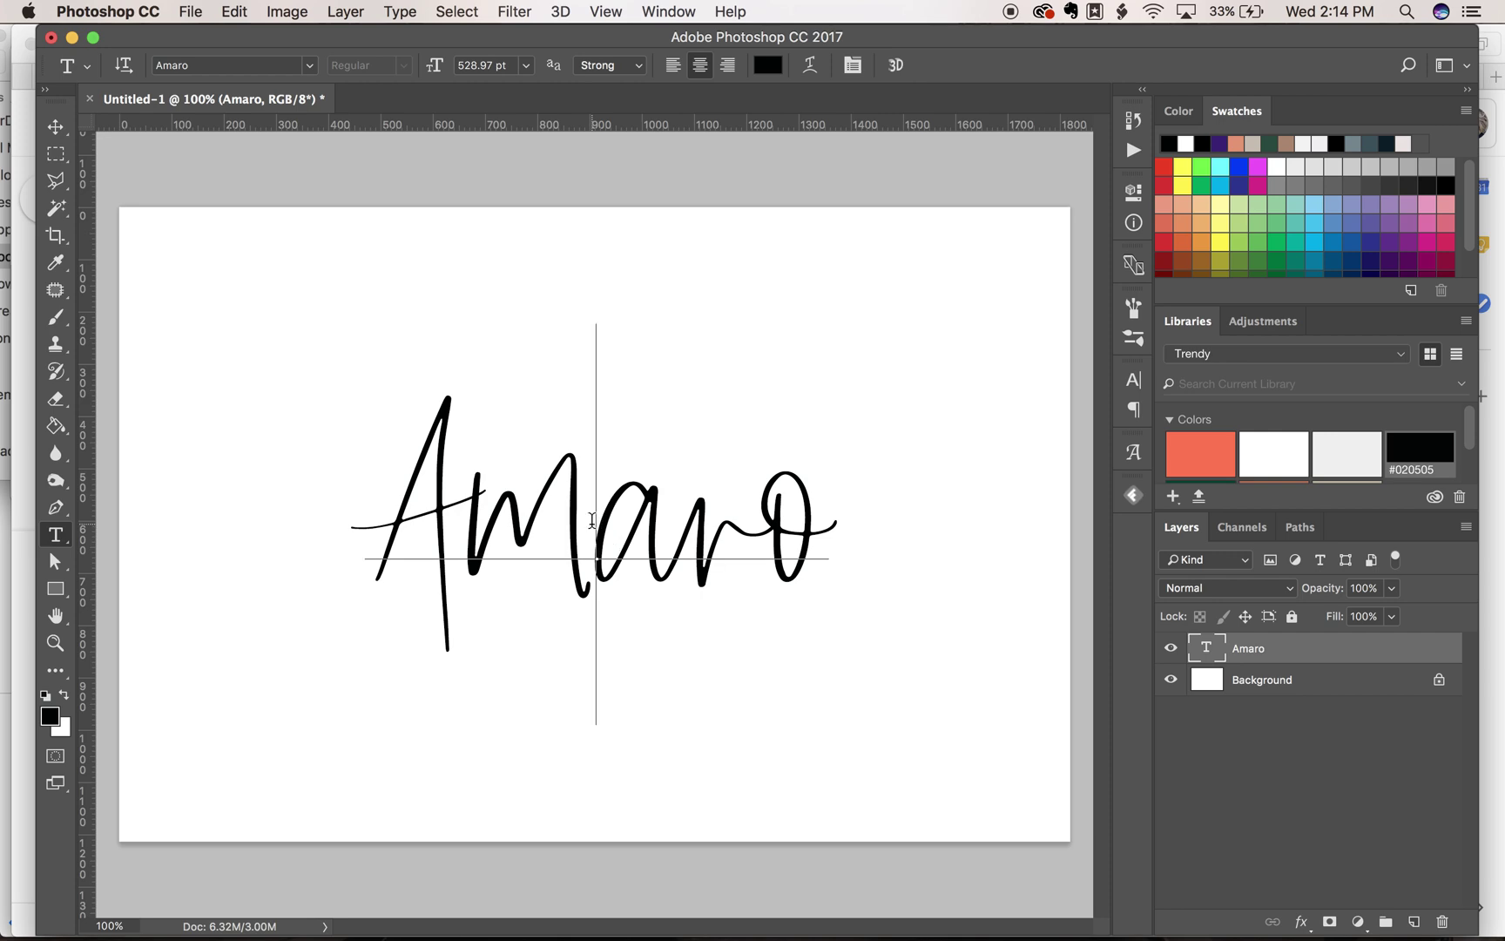
{"action": "left_click", "coordinate": [737, 524]}
{"action": "type", "text": "m"}
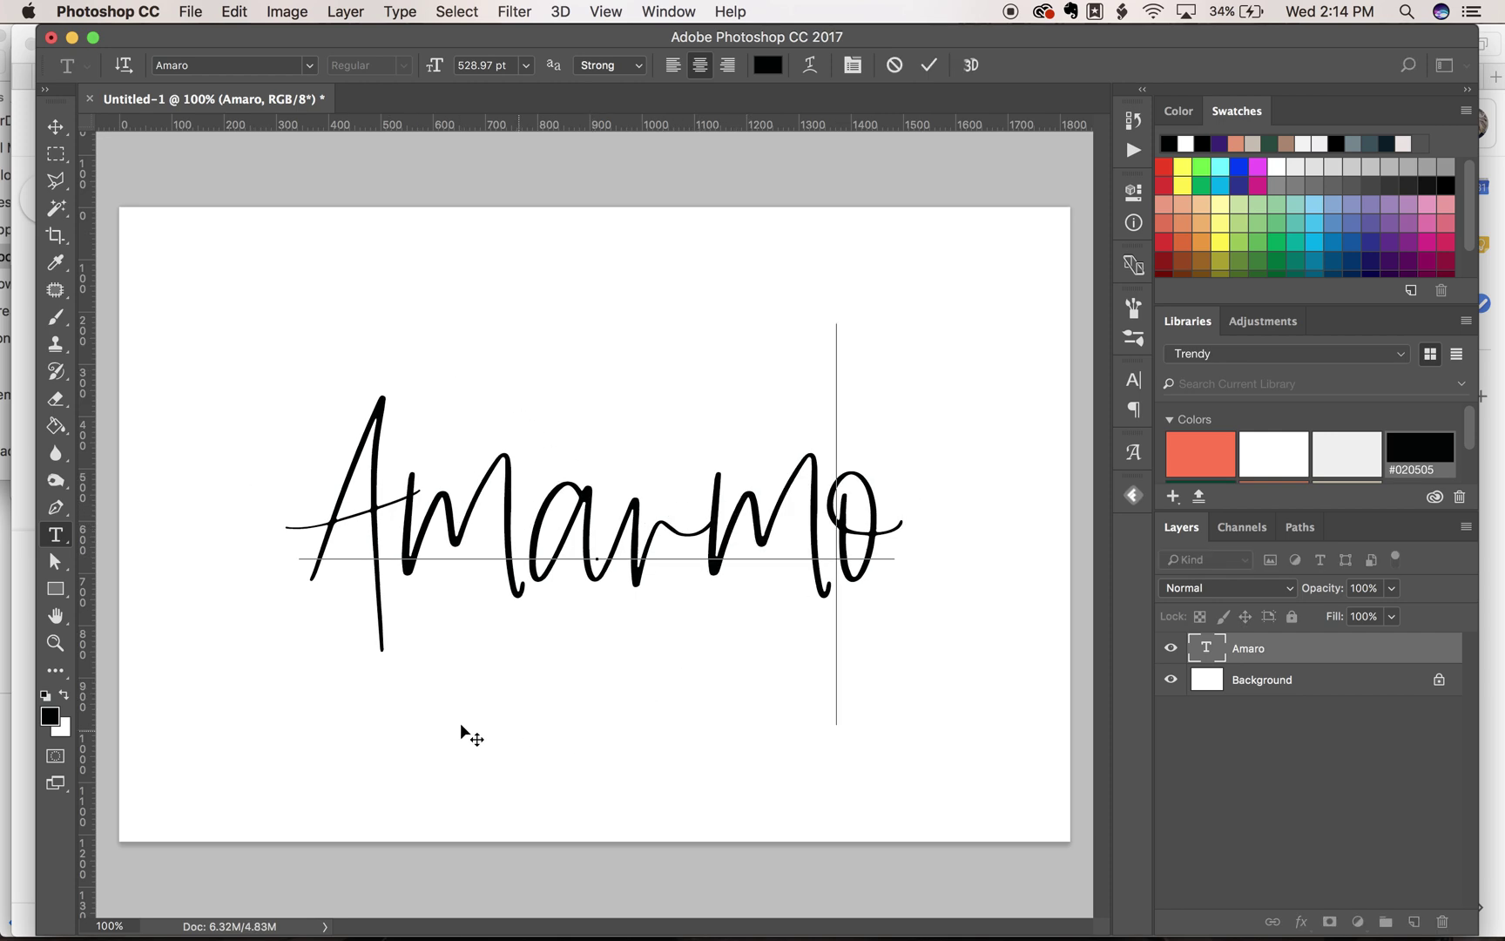
Step: Replace the new m with its alternate glyph and commit the Amarmo text
{"action": "left_click_drag", "start_coordinate": [832, 522], "coordinate": [797, 527]}
{"action": "left_click_drag", "start_coordinate": [836, 504], "coordinate": [707, 504]}
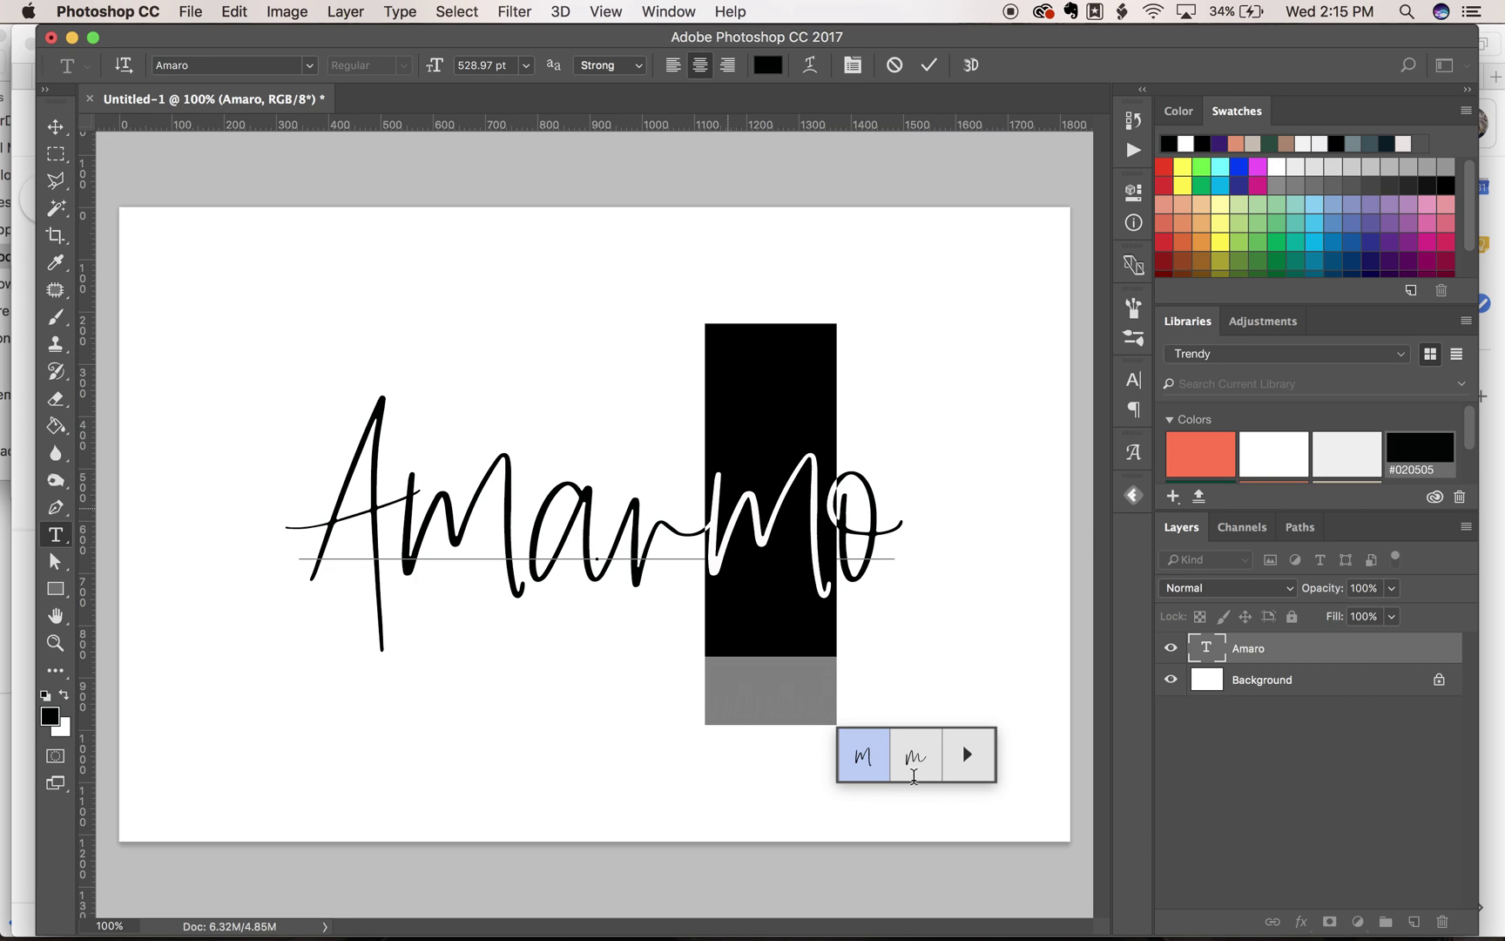
{"action": "left_click", "coordinate": [914, 755]}
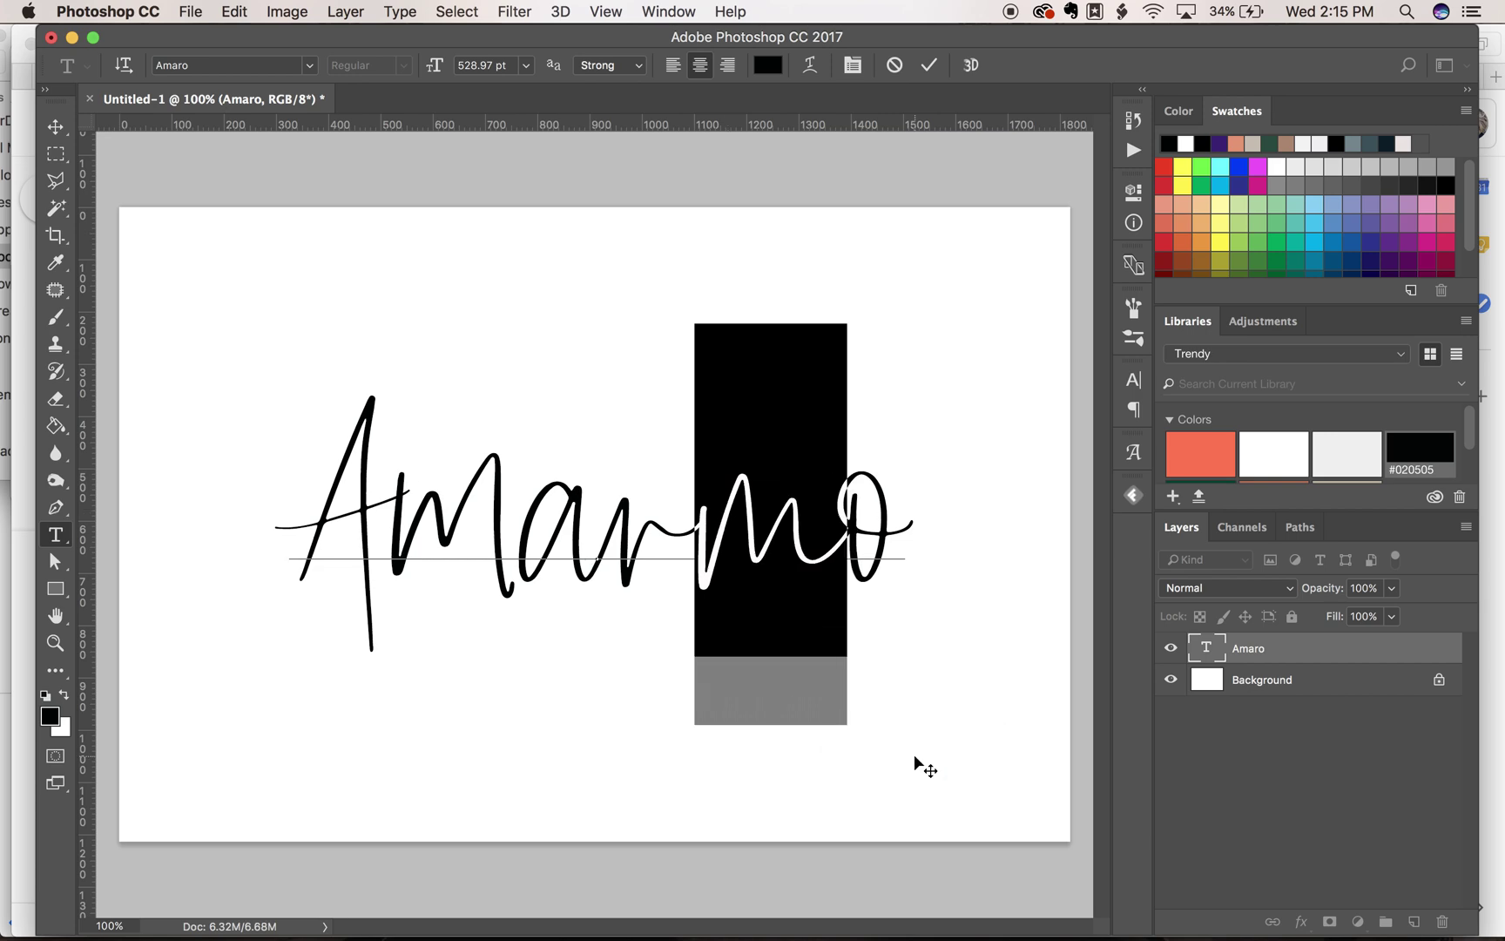
{"action": "left_click", "coordinate": [927, 527]}
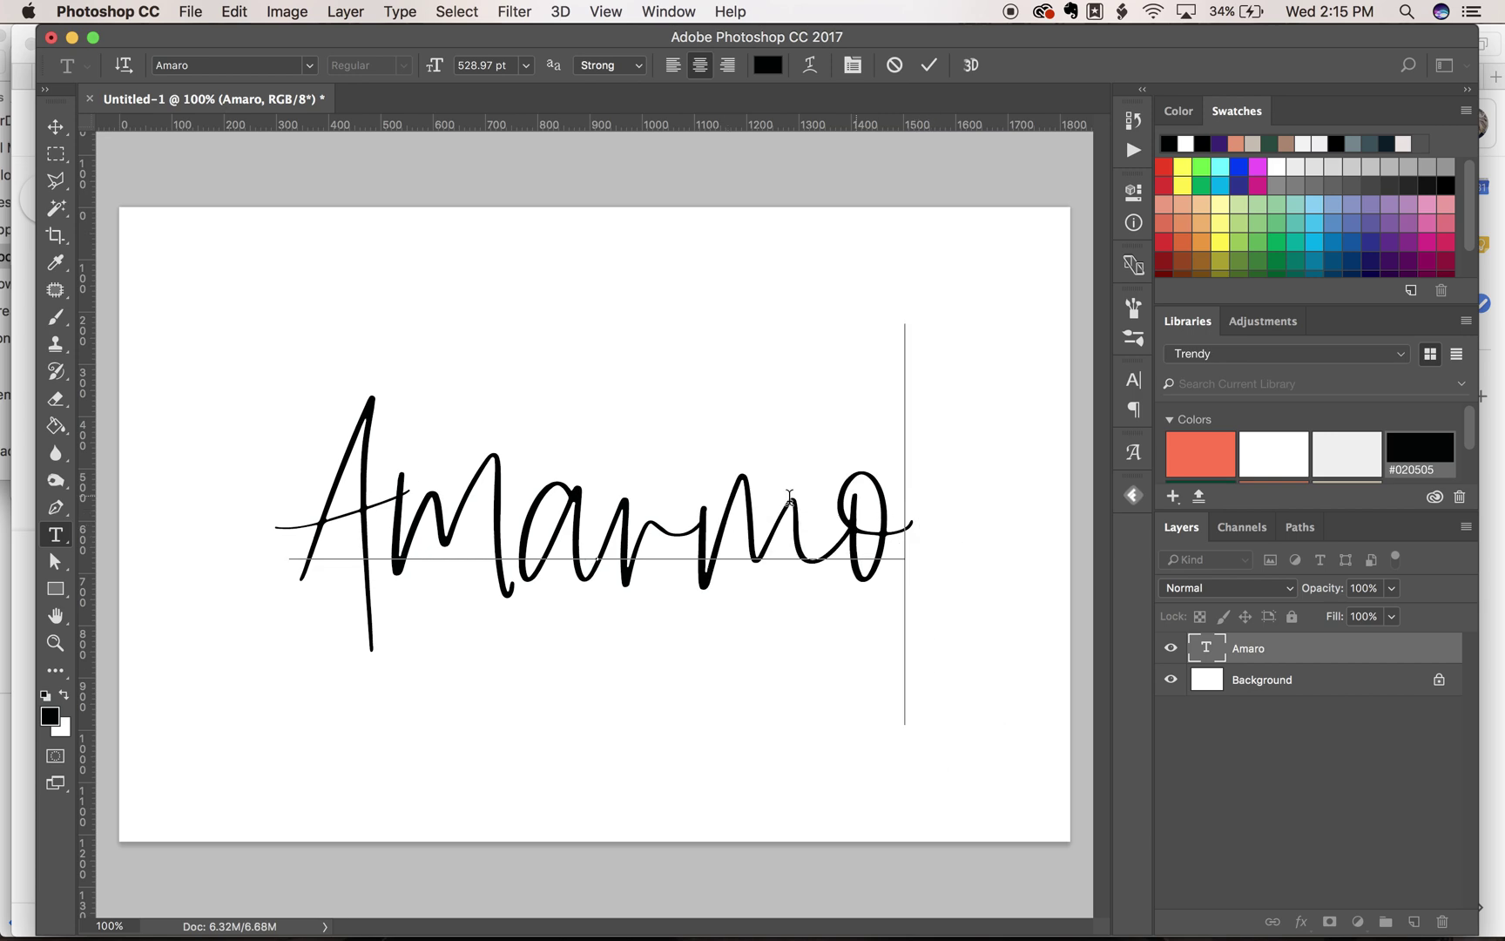
{"action": "left_click", "coordinate": [929, 64]}
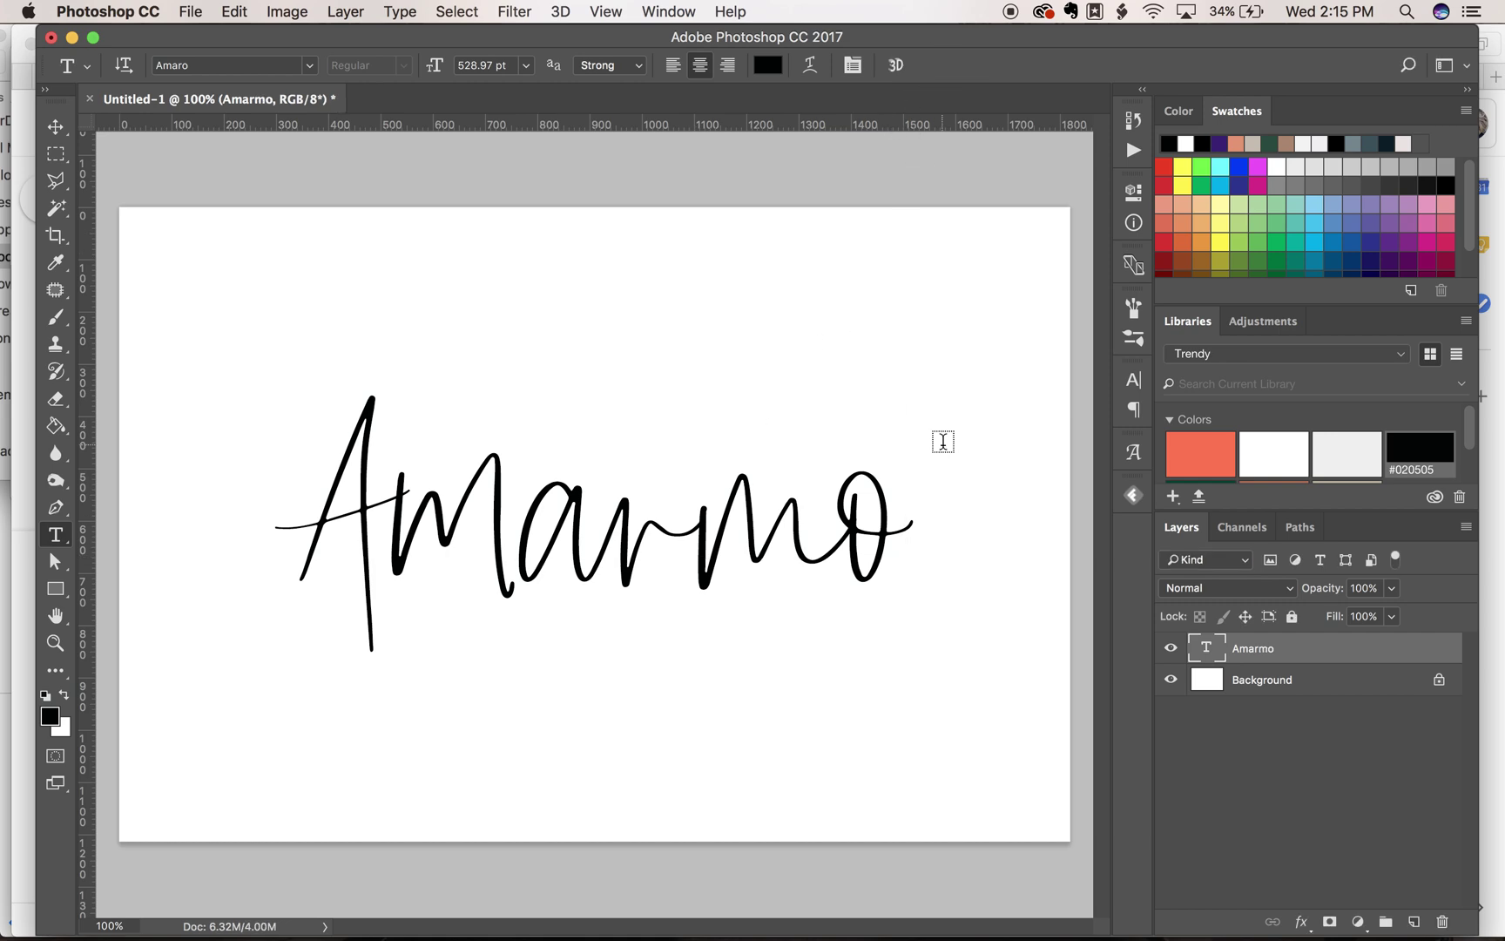
Step: Open the Character panel and turn off Standard Ligatures for Amarmo
{"action": "left_click", "coordinate": [1134, 380]}
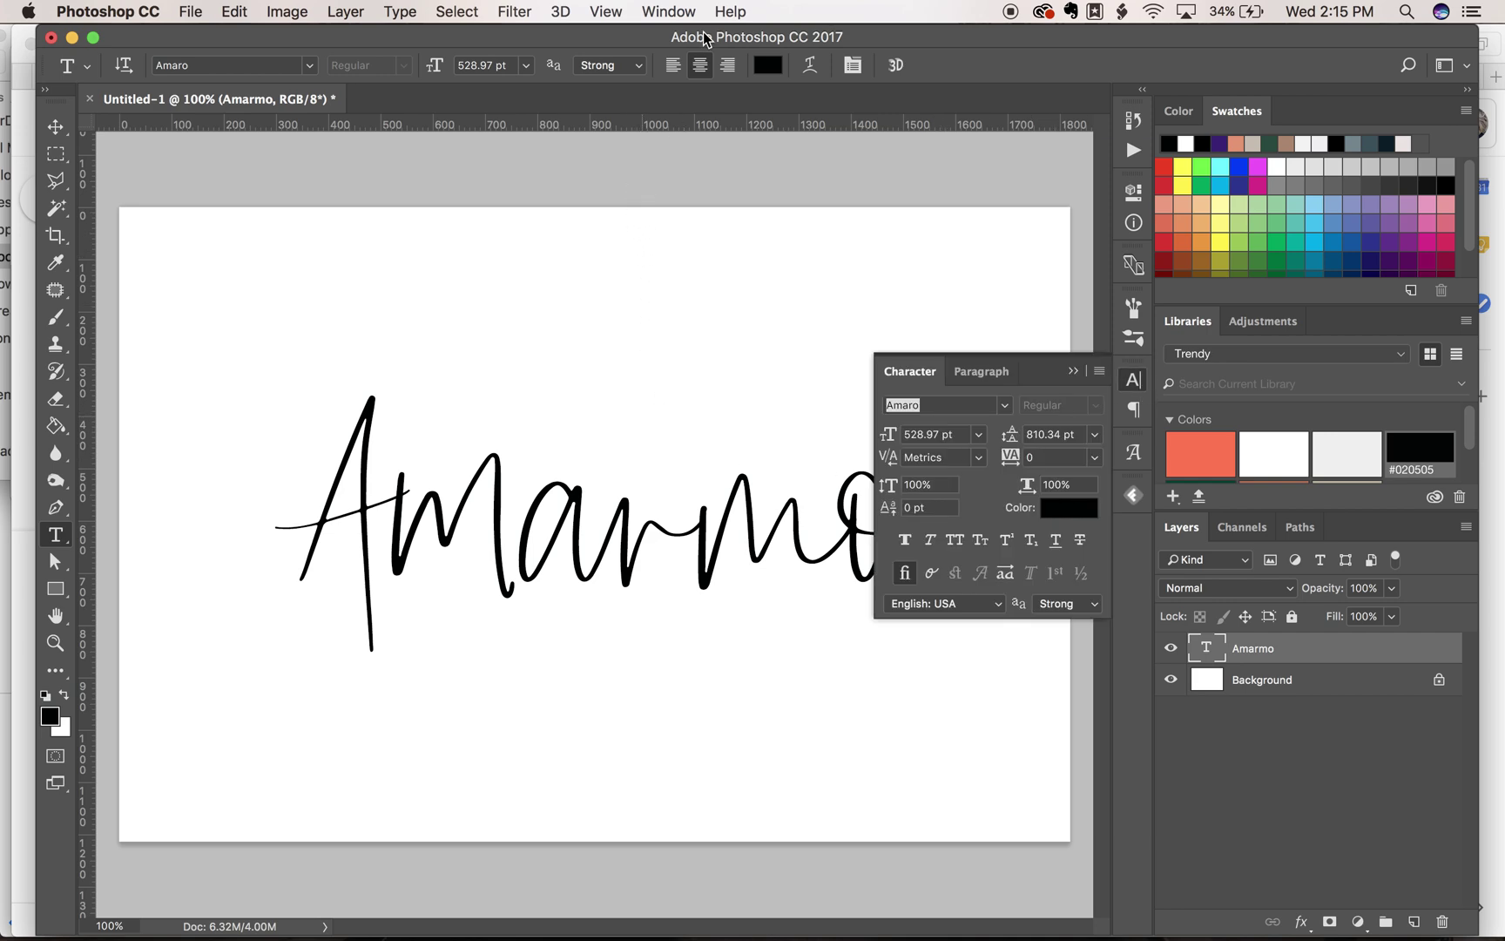
{"action": "left_click", "coordinate": [675, 9]}
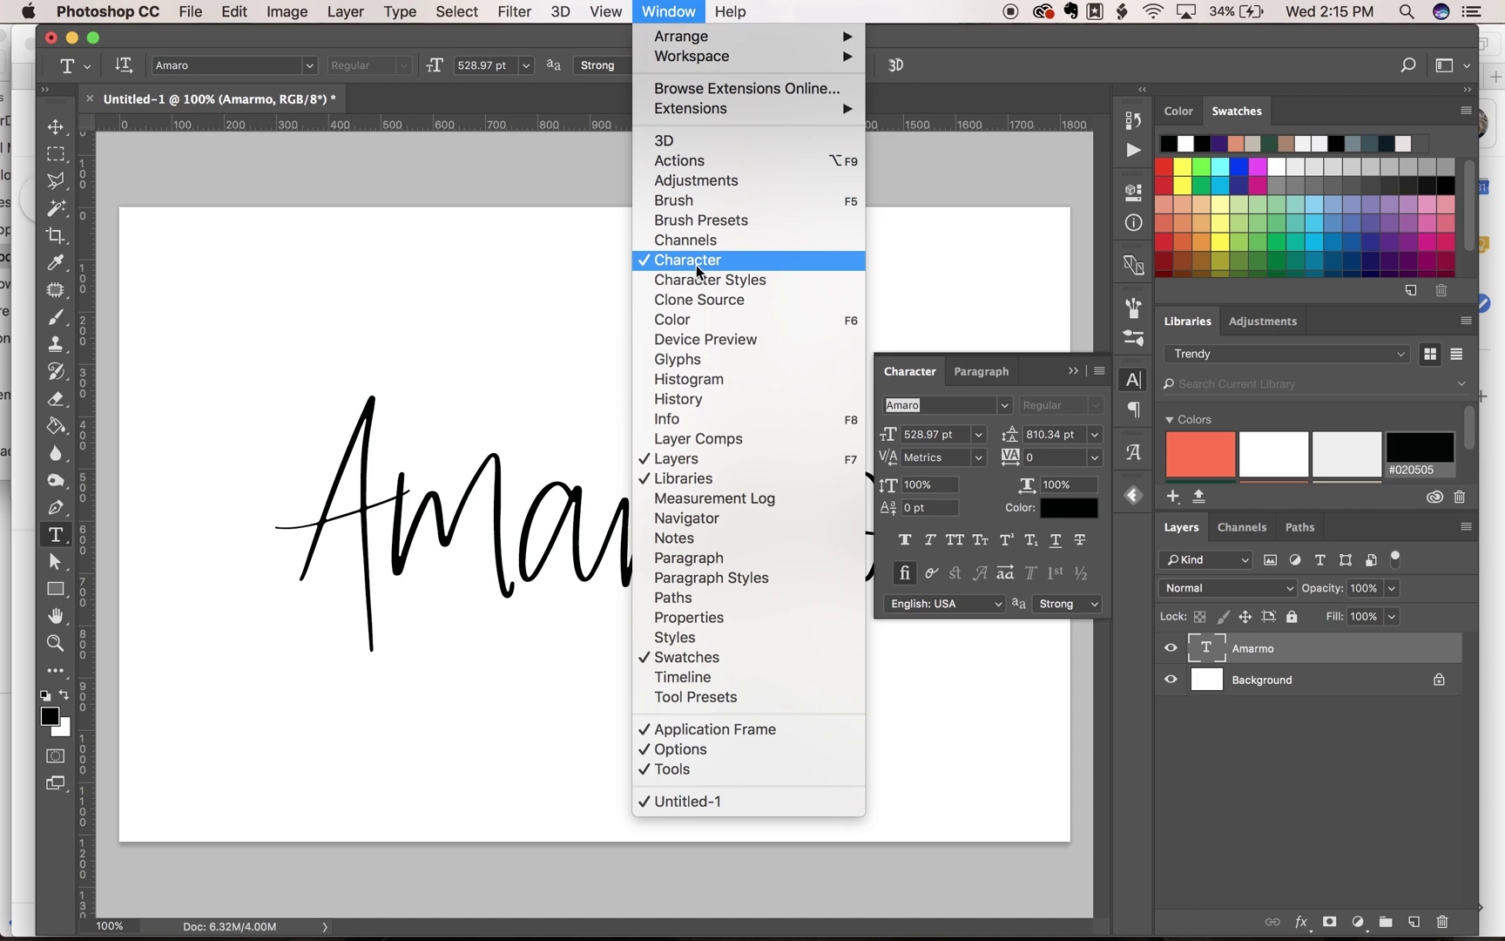
{"action": "left_click", "coordinate": [997, 483]}
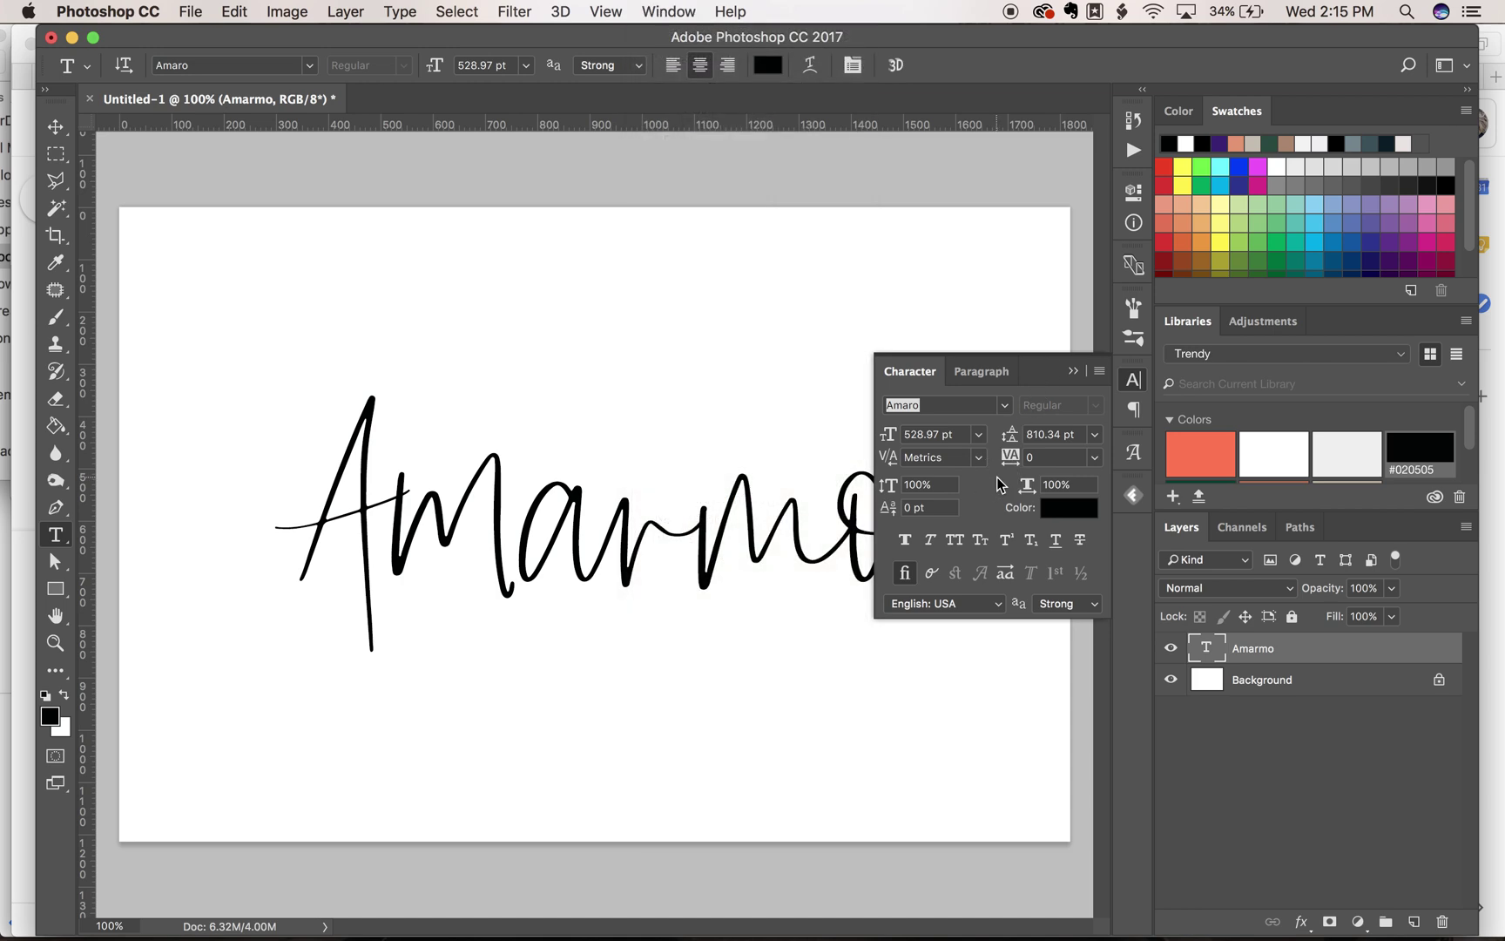
{"action": "left_click", "coordinate": [906, 575]}
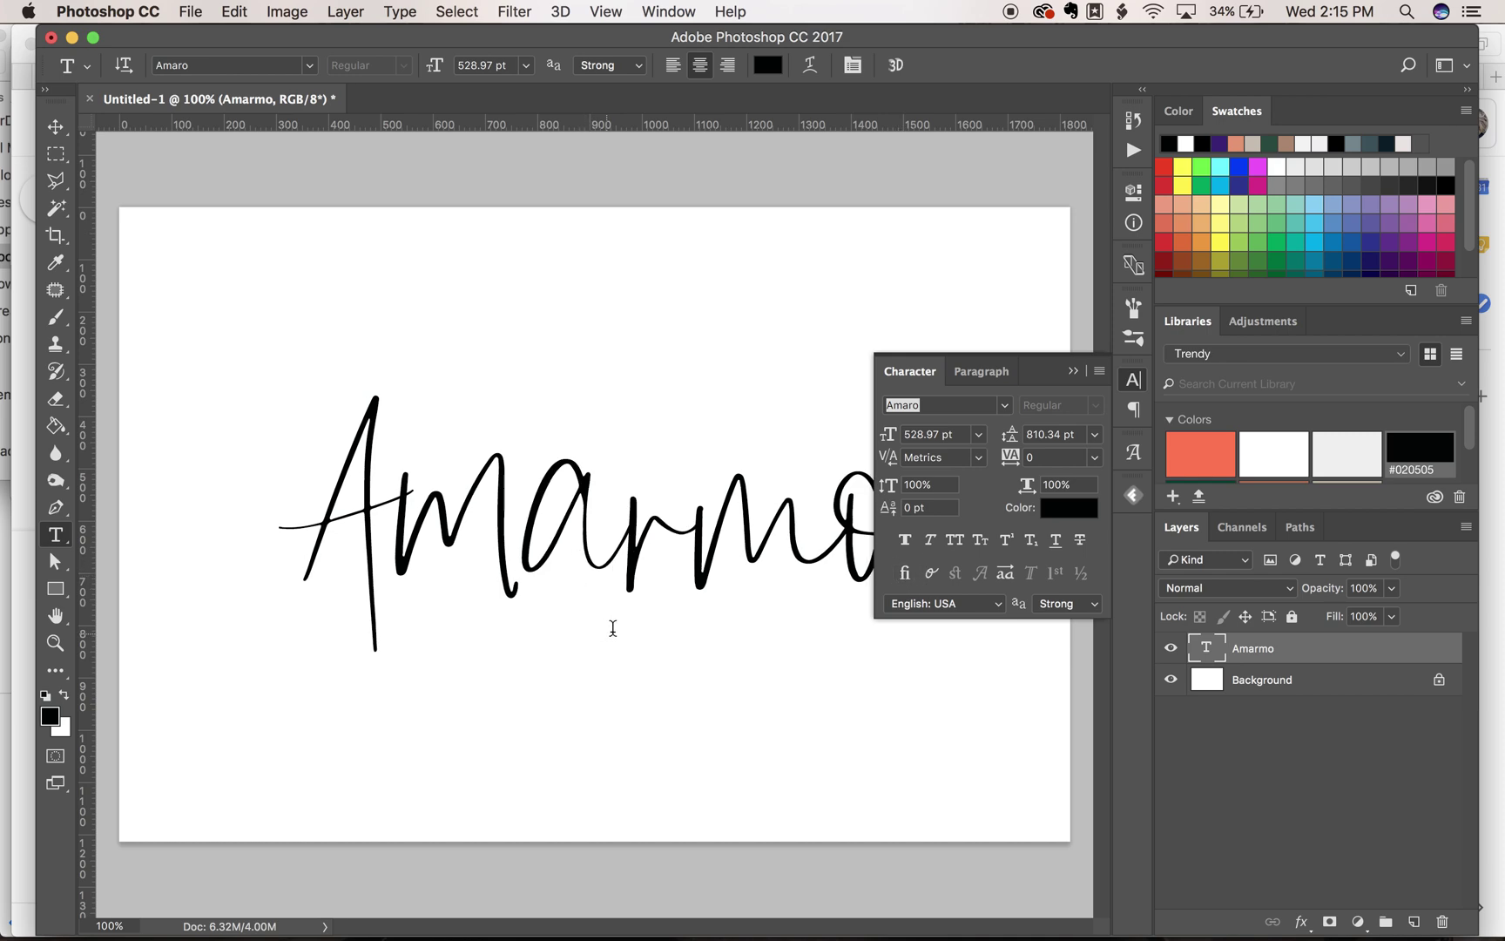
Step: Replace the text with 'eth', commit it, and turn Standard Ligatures back on
{"action": "left_click", "coordinate": [660, 545]}
{"action": "key", "text": "super+a"}
{"action": "type", "text": "eth"}
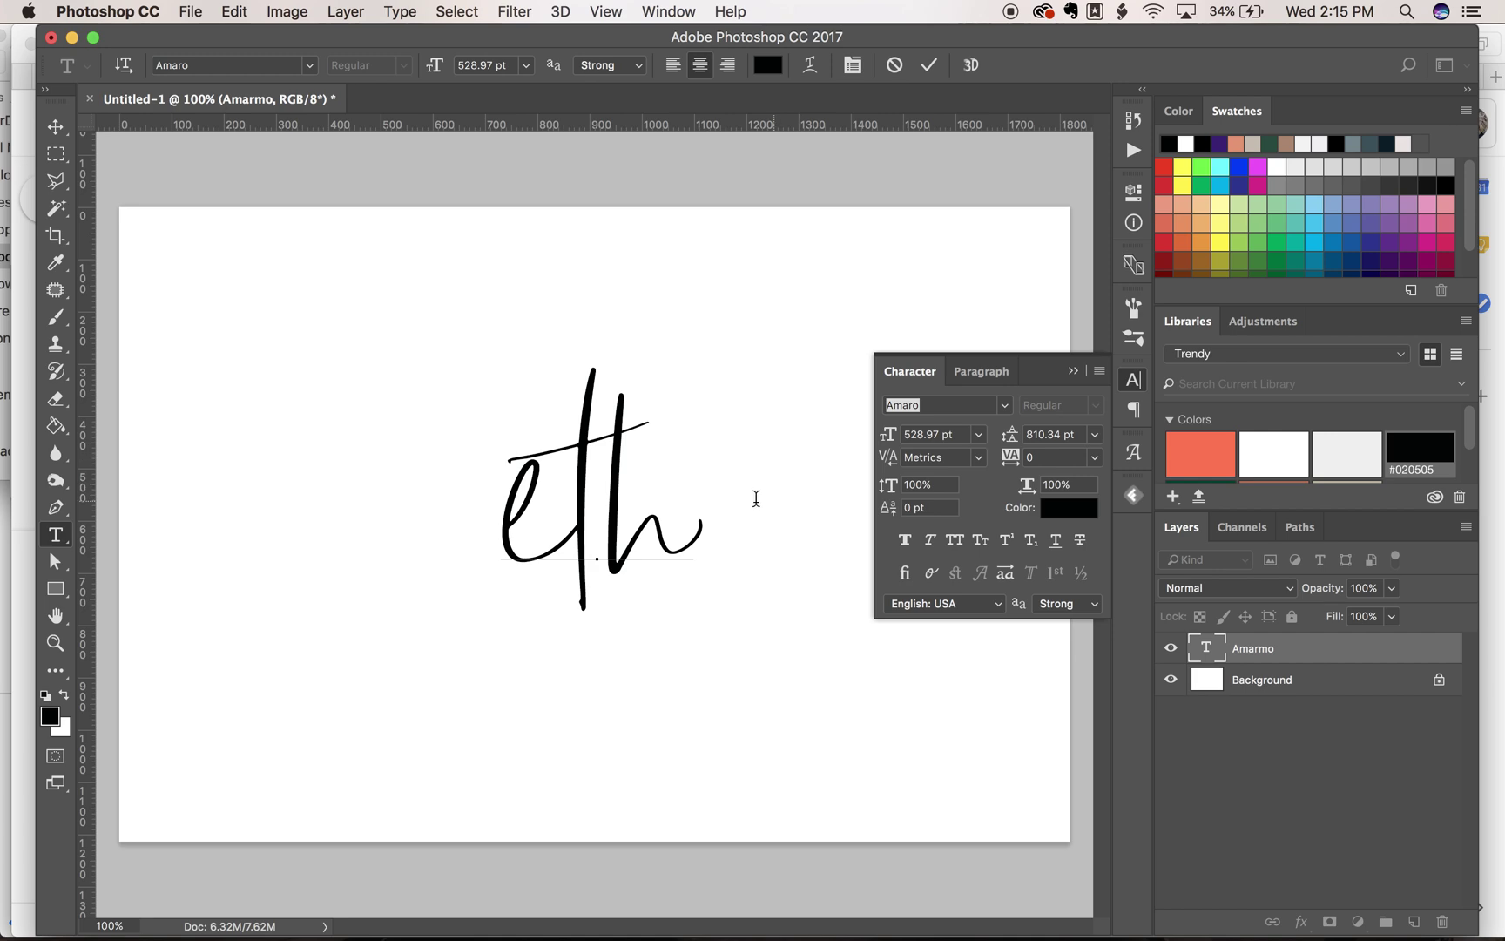
{"action": "left_click", "coordinate": [928, 65]}
{"action": "left_click", "coordinate": [907, 574]}
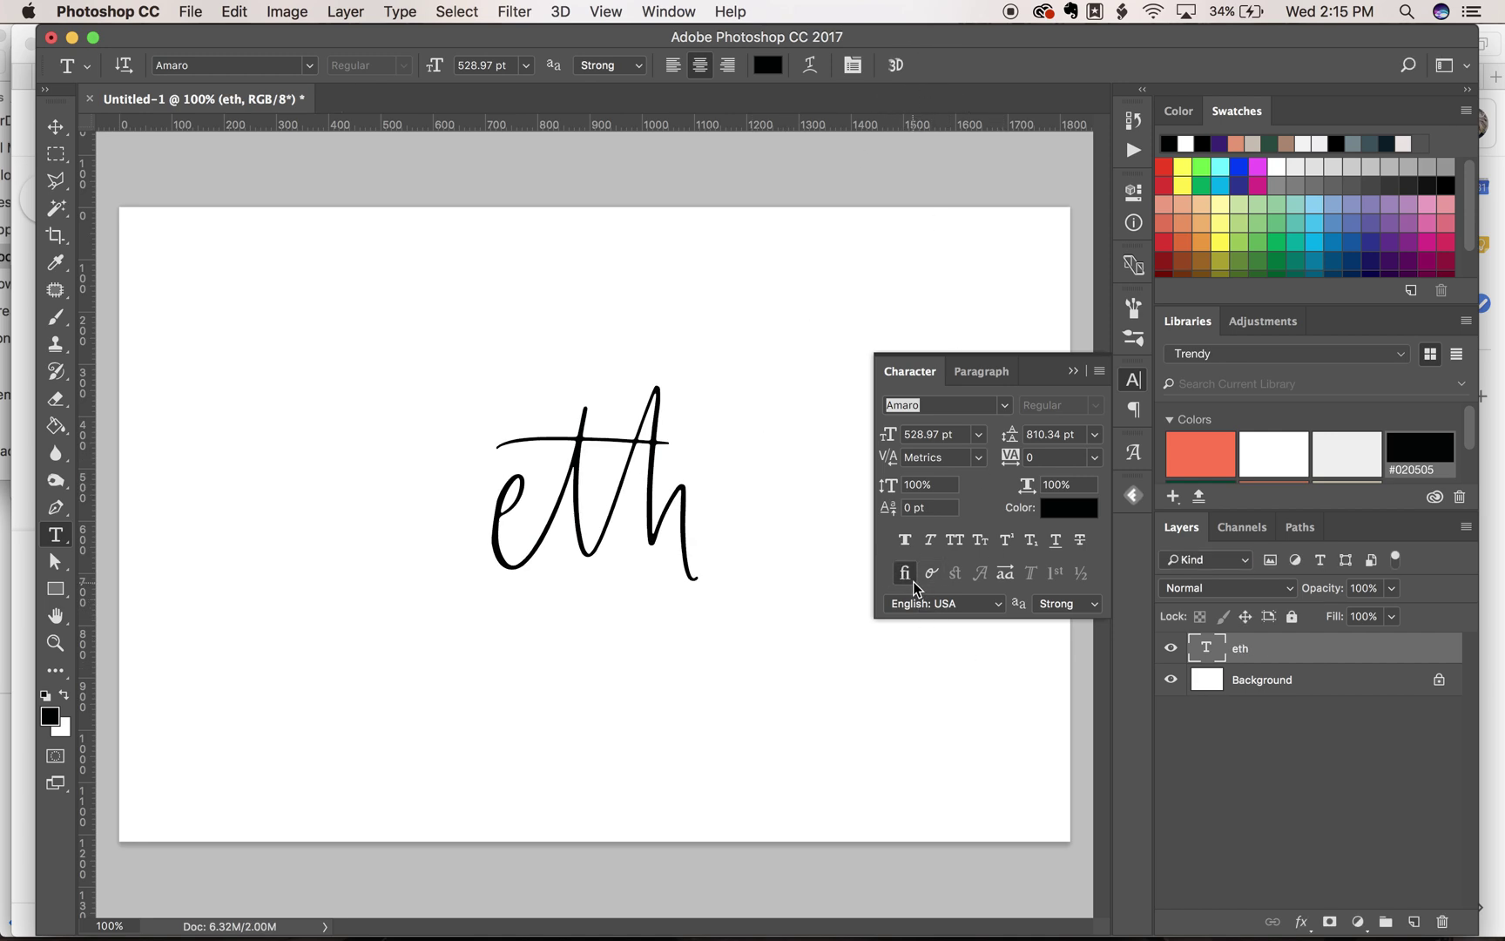
Step: Add a B before 'eth' to spell 'Beth' and enable Stylistic Alternates
{"action": "left_click", "coordinate": [498, 553]}
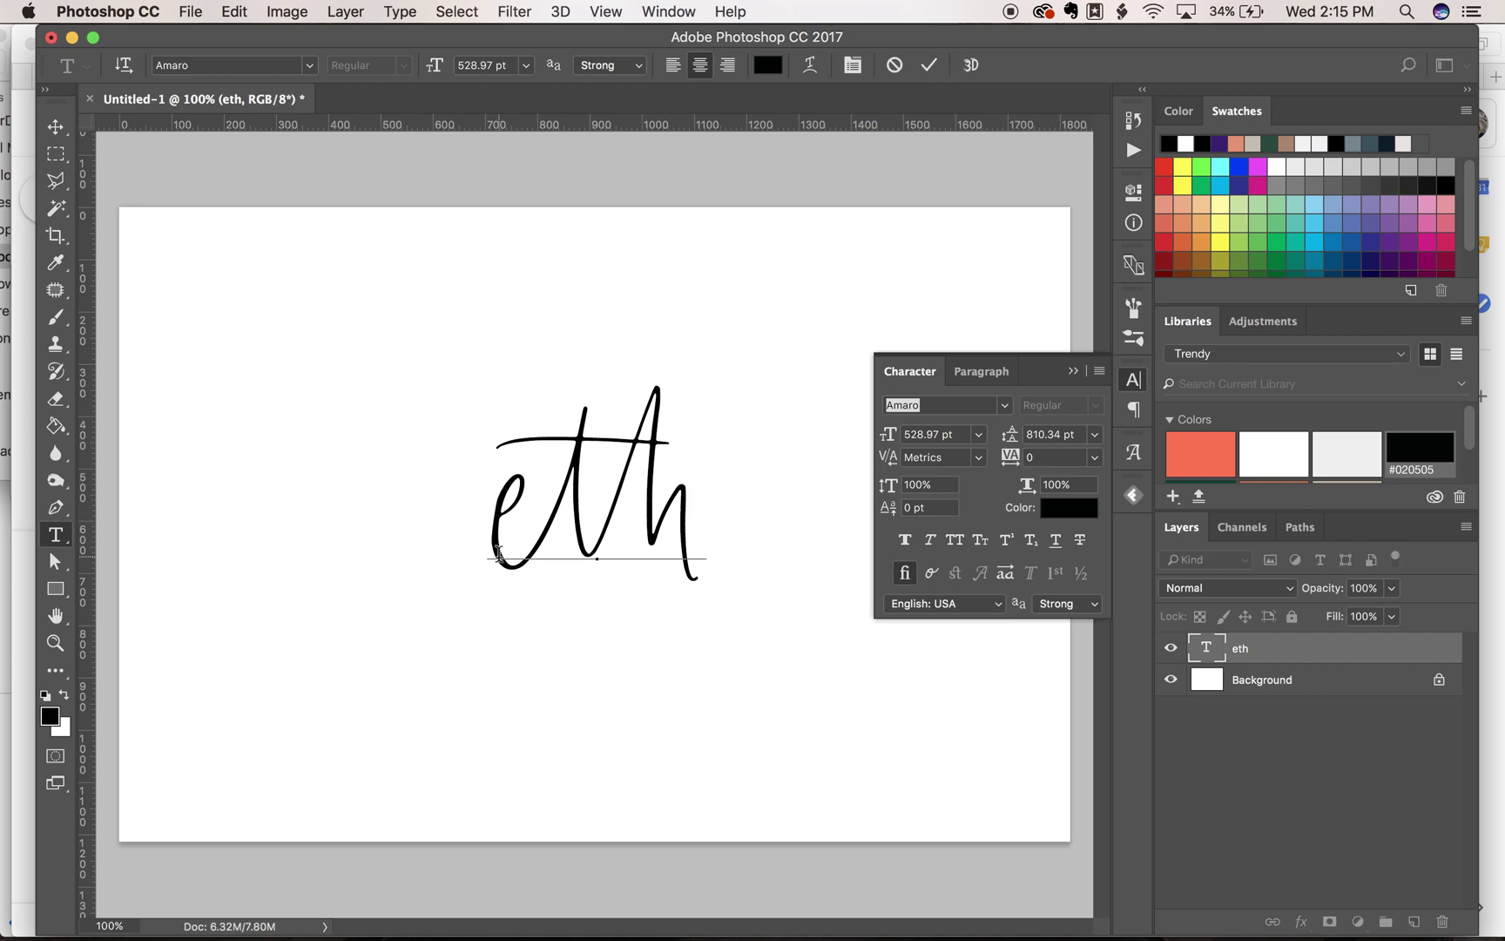
{"action": "type", "text": "B"}
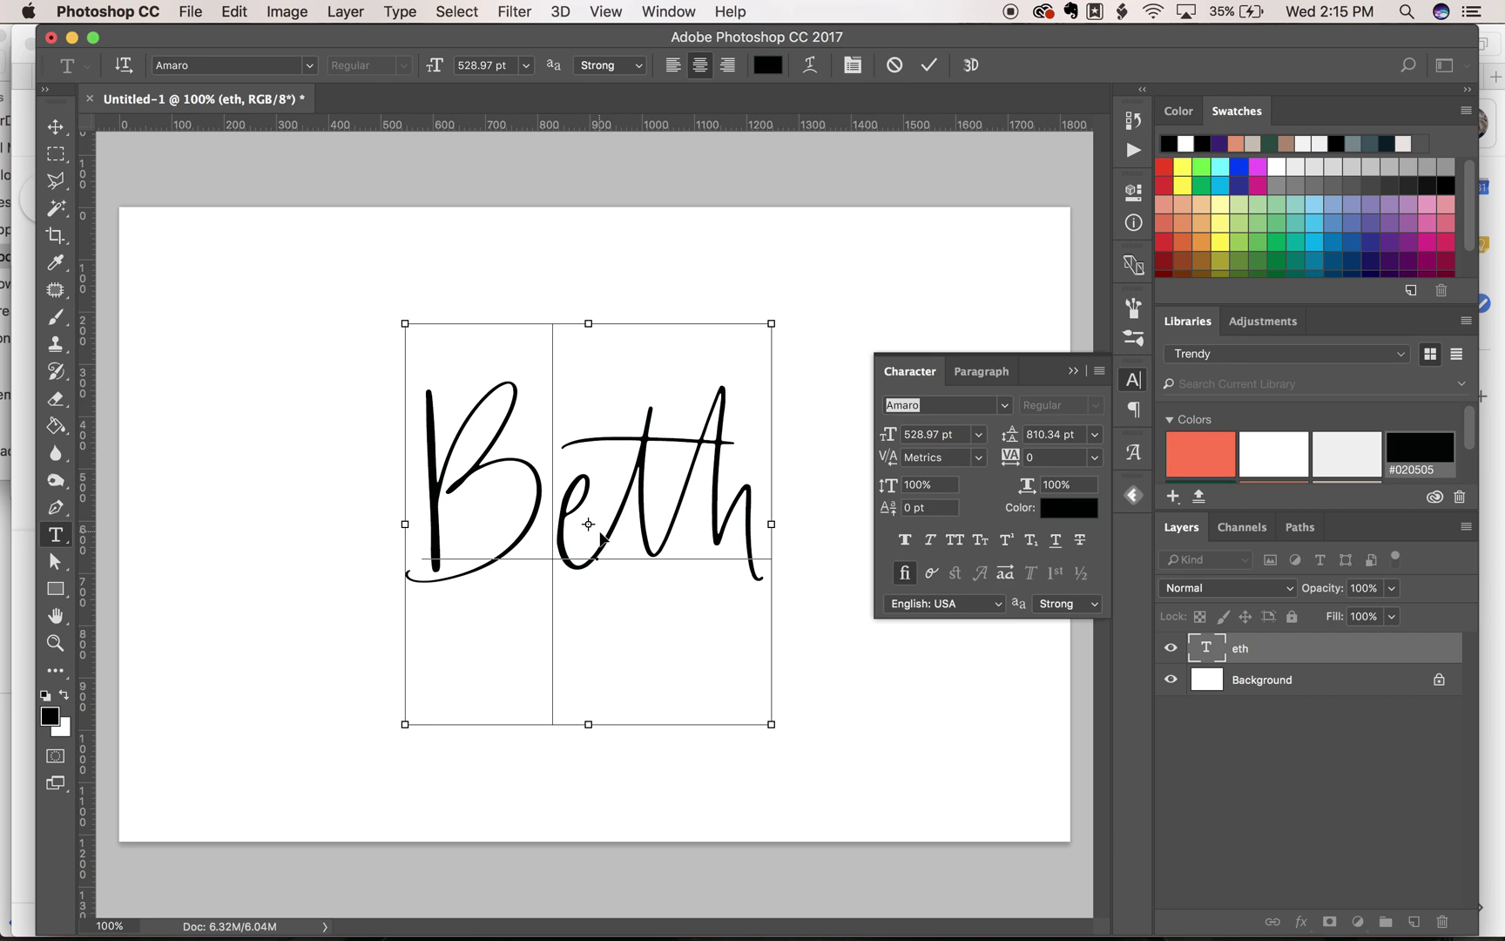
{"action": "key", "text": "super+a"}
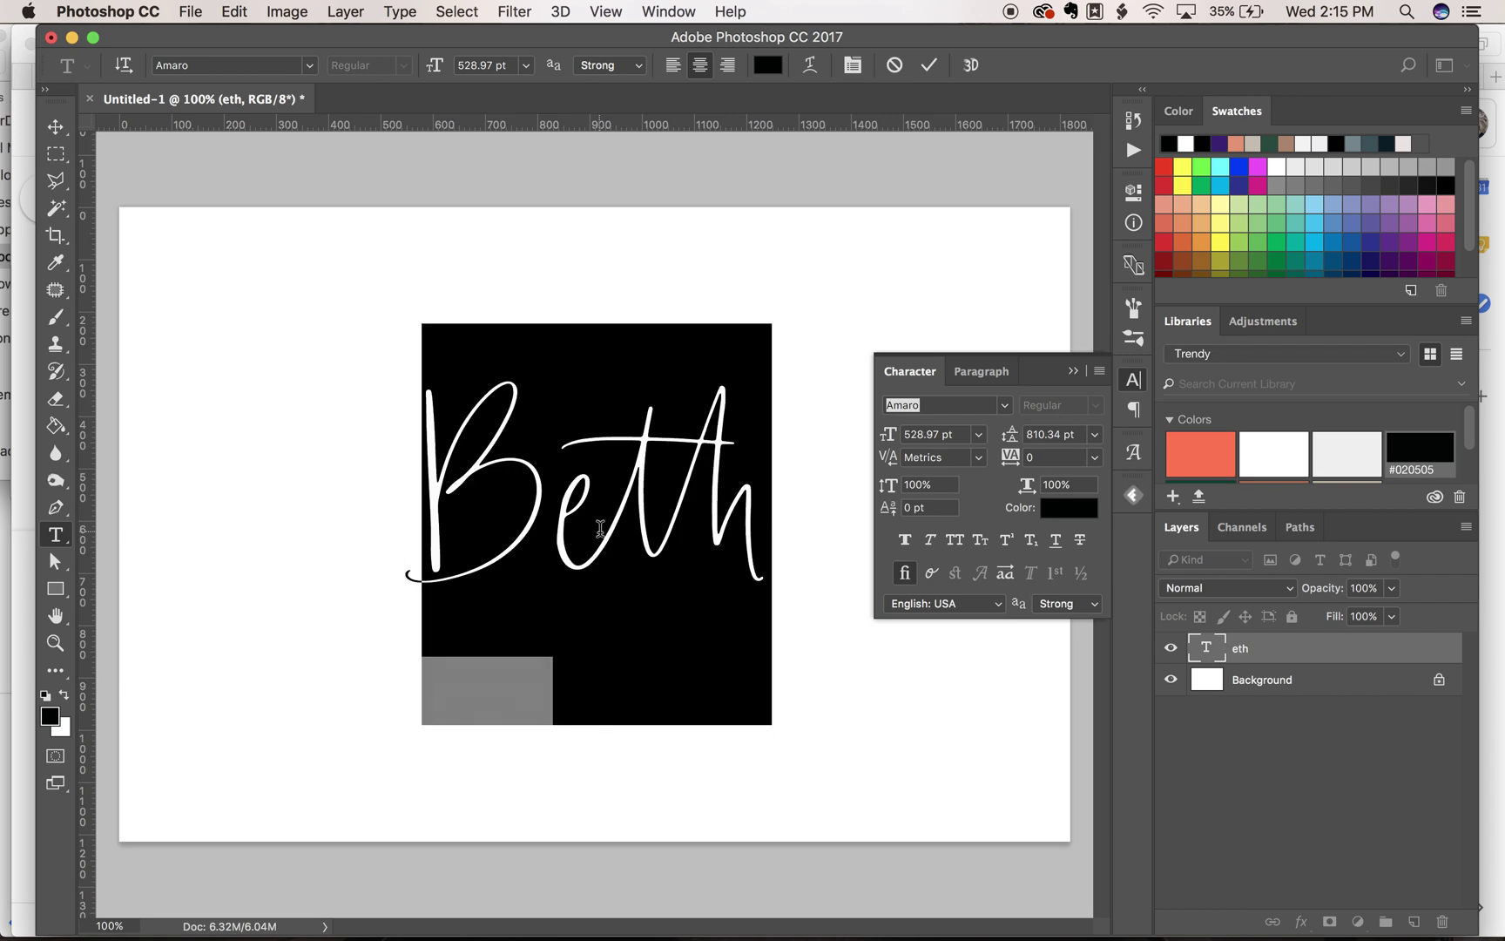
{"action": "left_click", "coordinate": [1006, 573]}
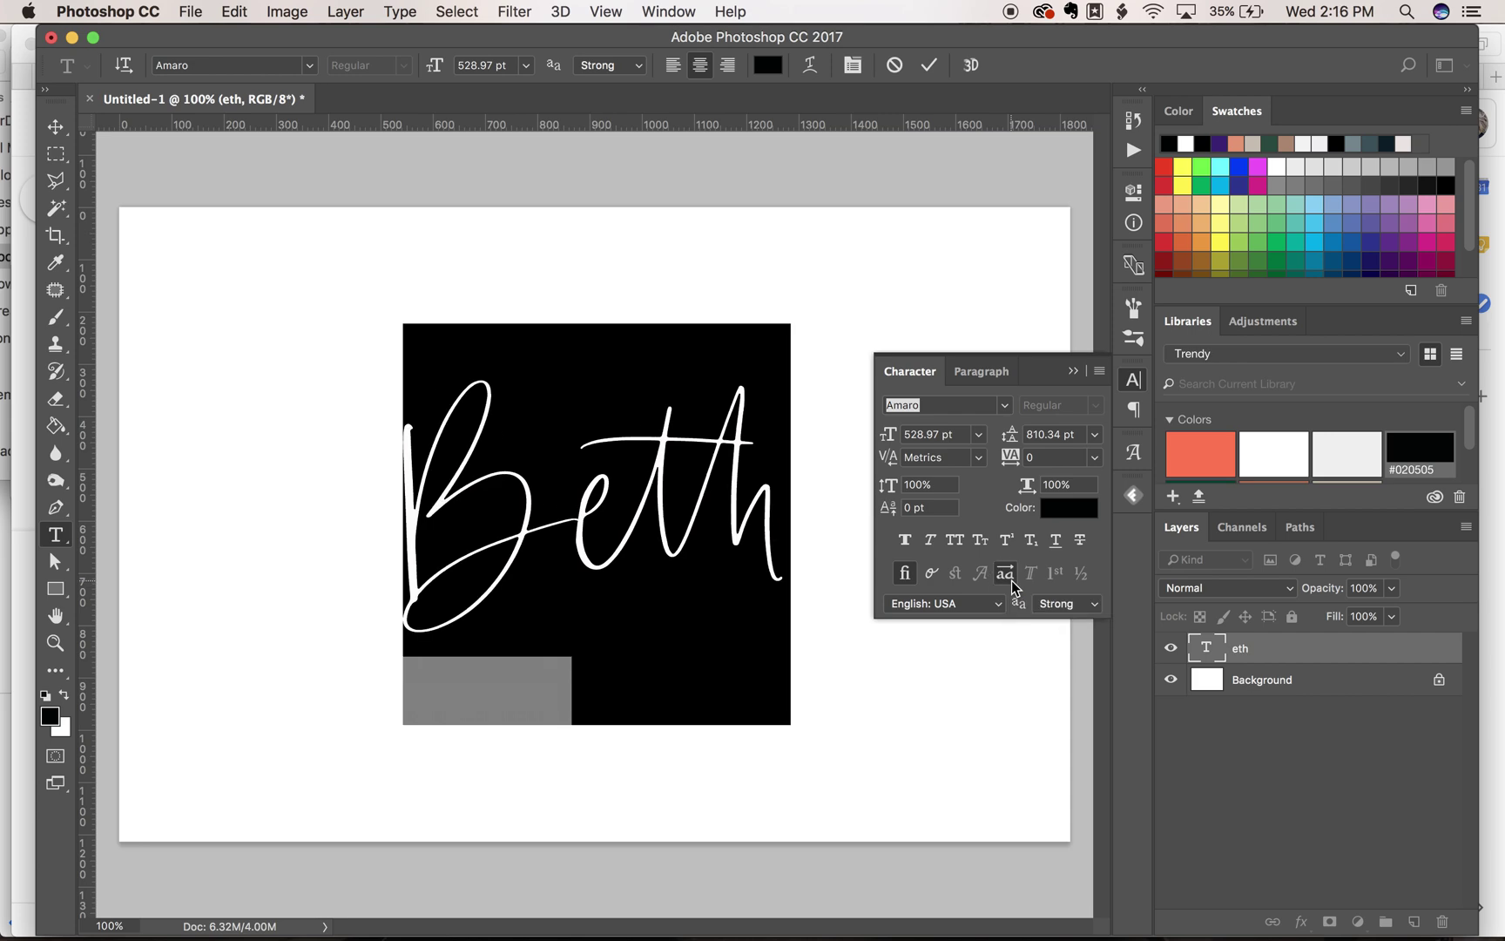
Step: Swap the B for its first alternate glyph and commit the Beth layer
{"action": "key", "text": "Right"}
{"action": "left_click", "coordinate": [579, 476]}
{"action": "key", "text": "shift+Left"}
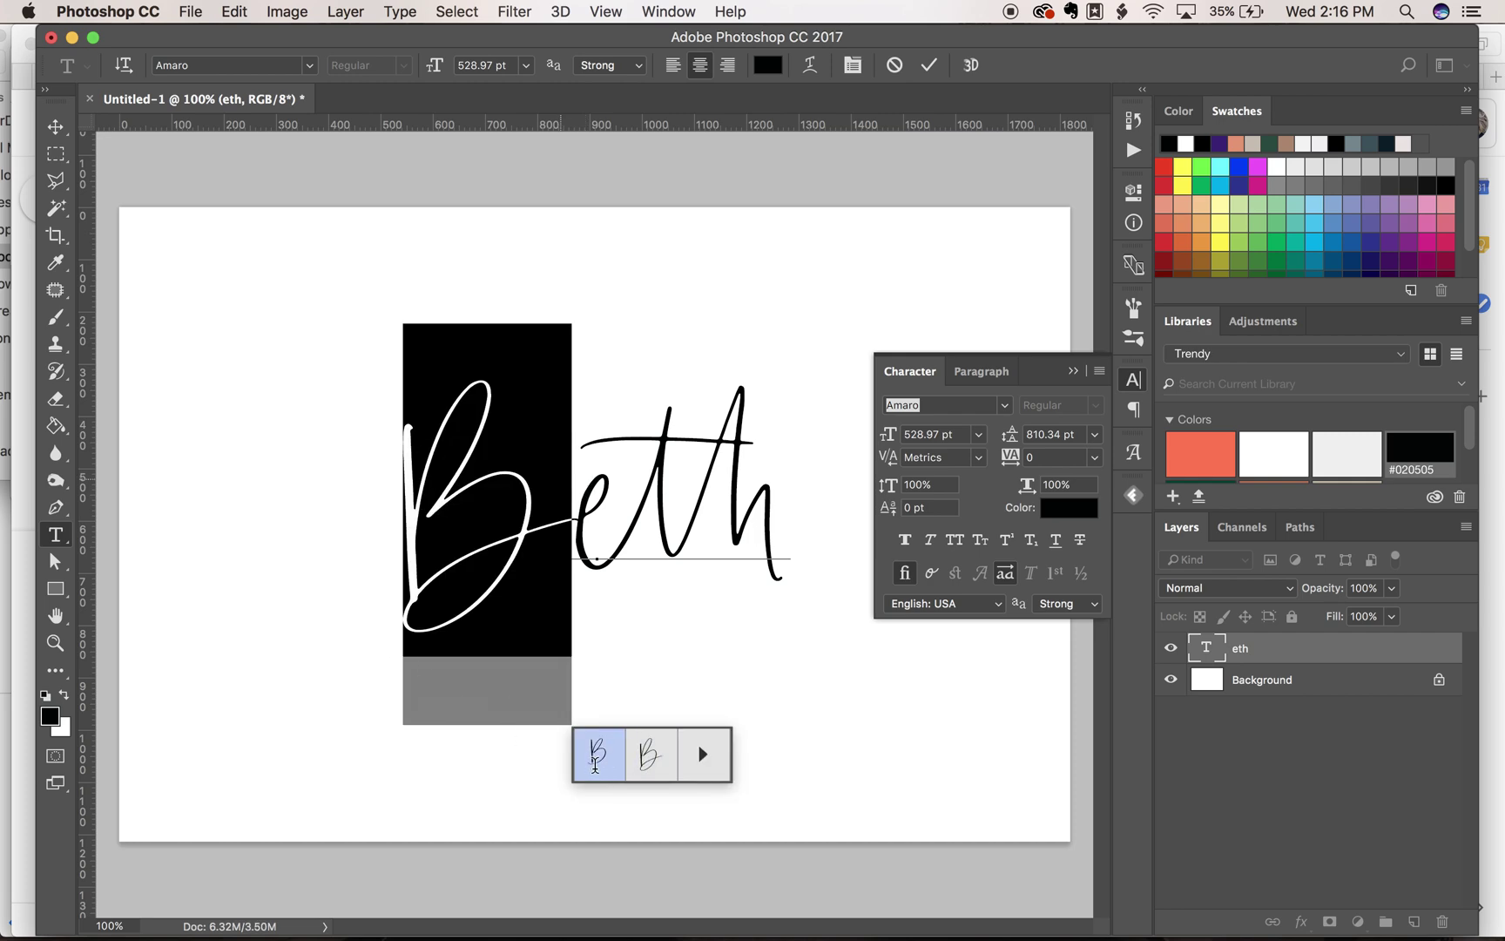
{"action": "left_click", "coordinate": [594, 750]}
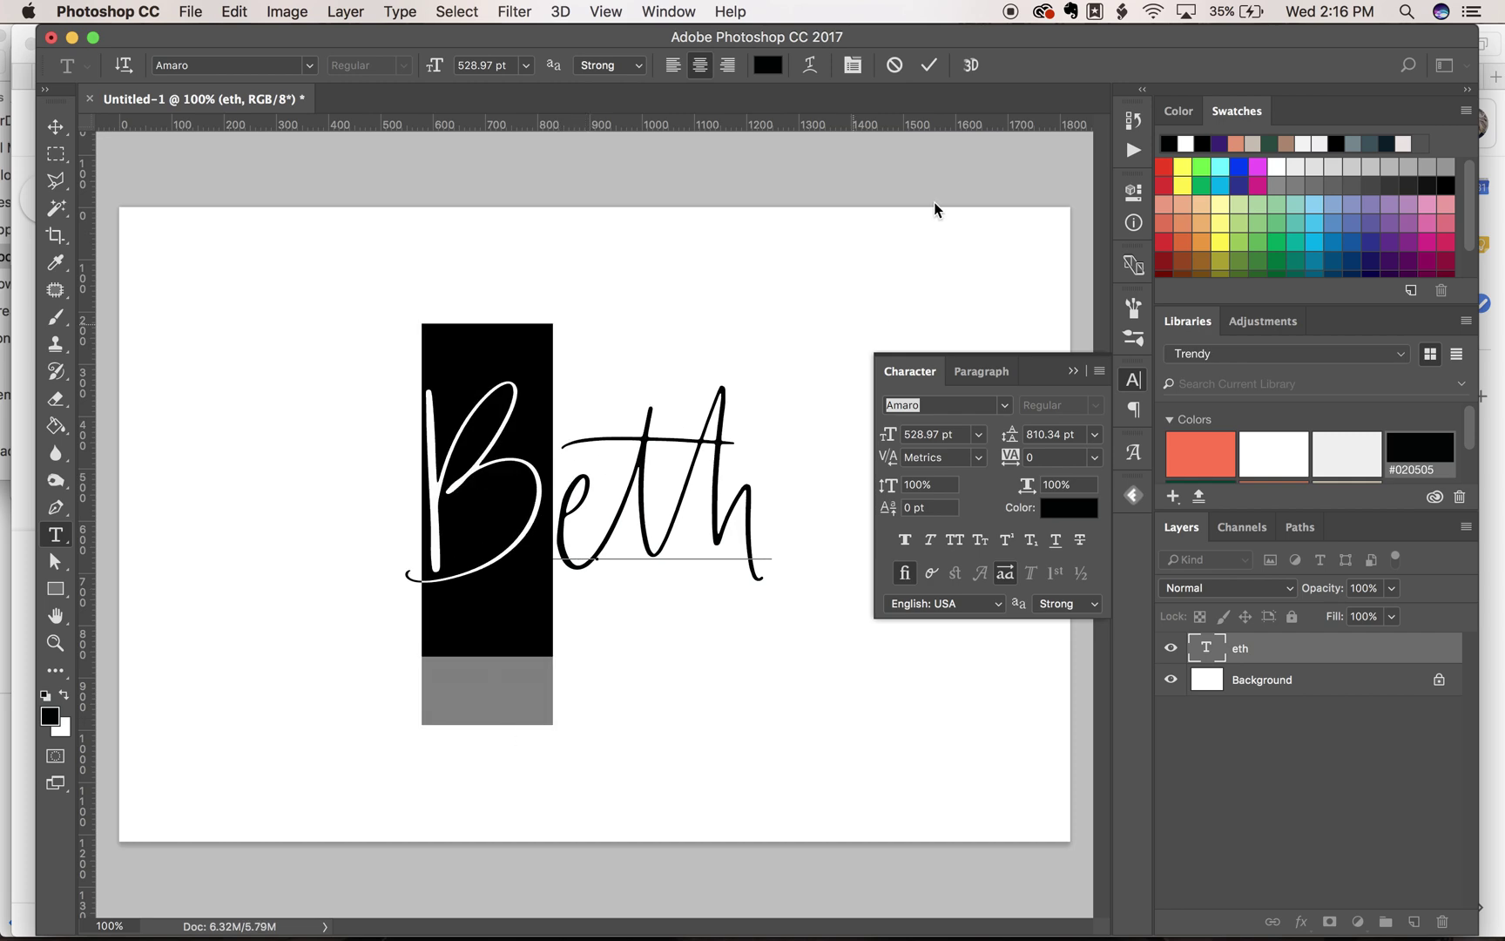
{"action": "left_click", "coordinate": [930, 64]}
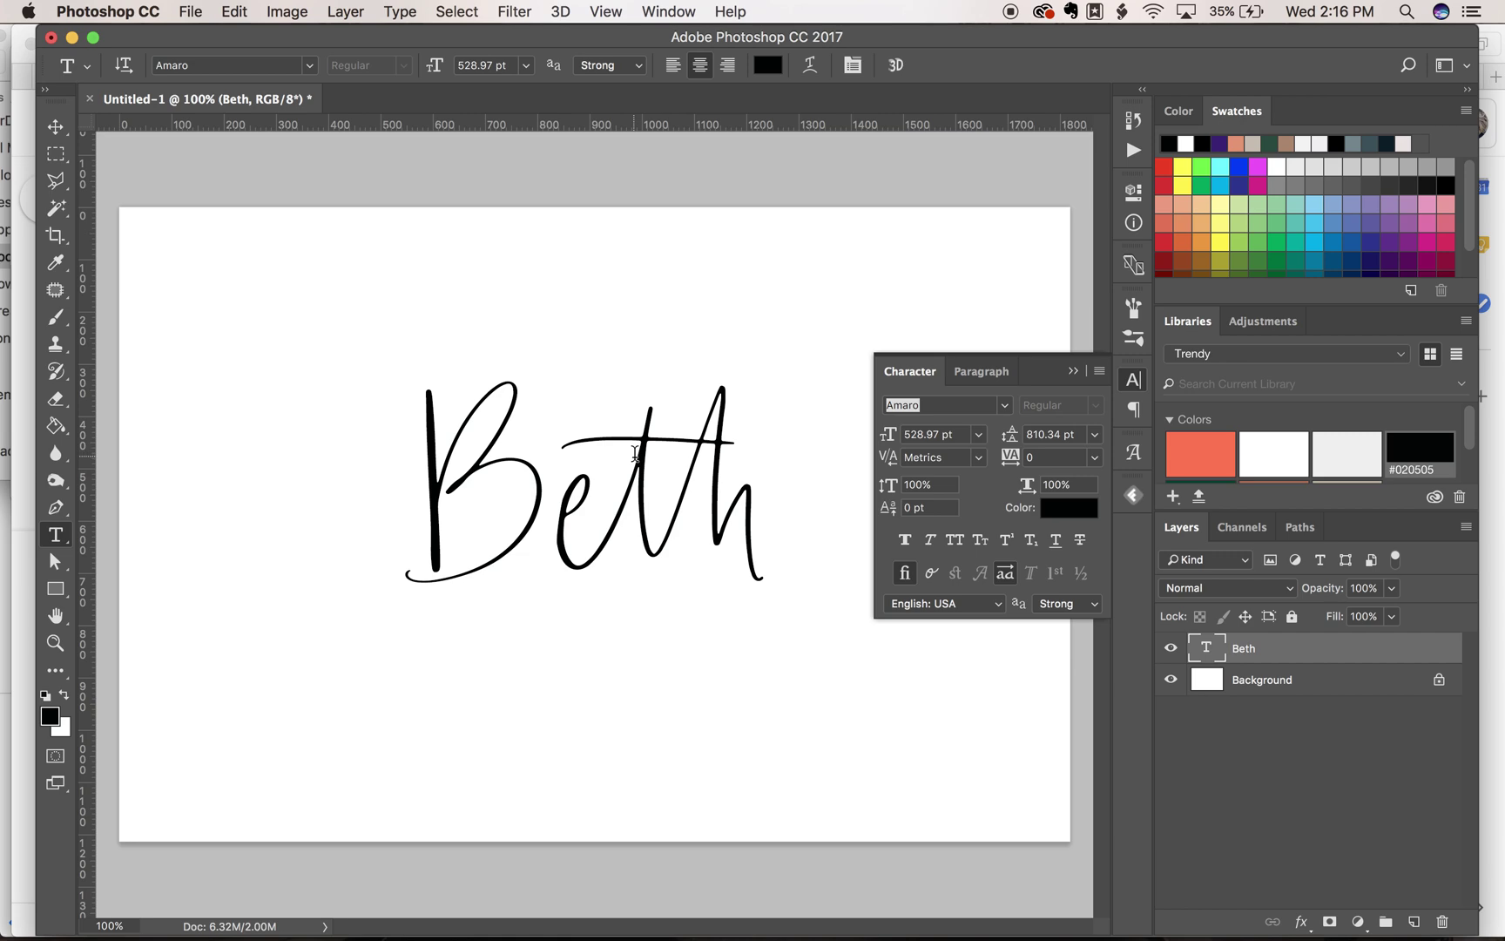
{"action": "left_click", "coordinate": [635, 453]}
Step: Replace 'Beth' with 'Polka' and commit the text
{"action": "key", "text": "super+a"}
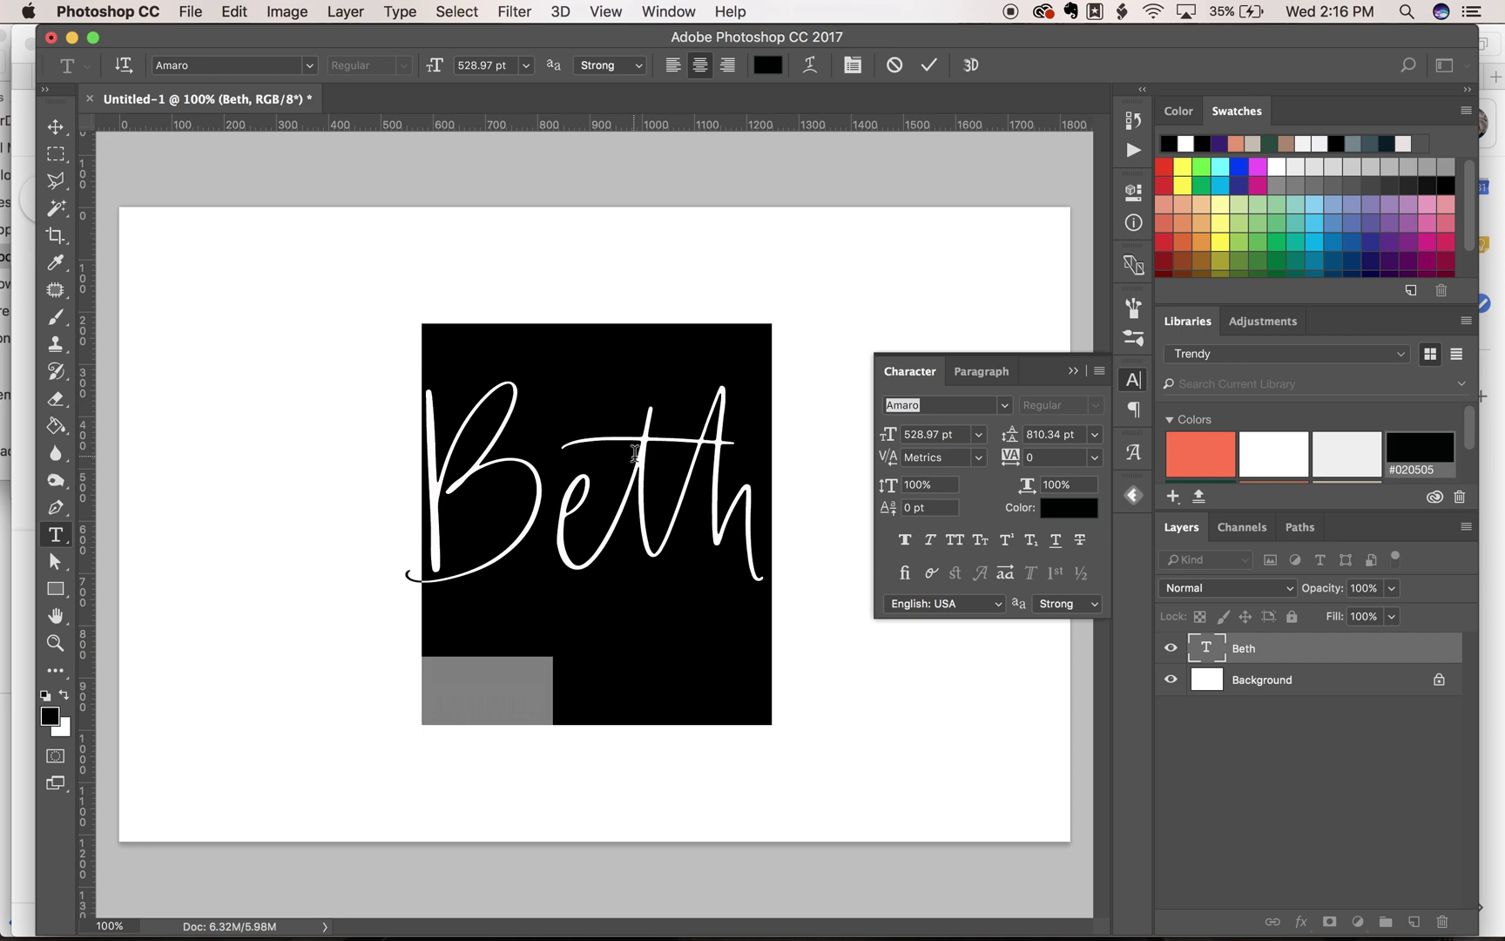
{"action": "type", "text": "Pol"}
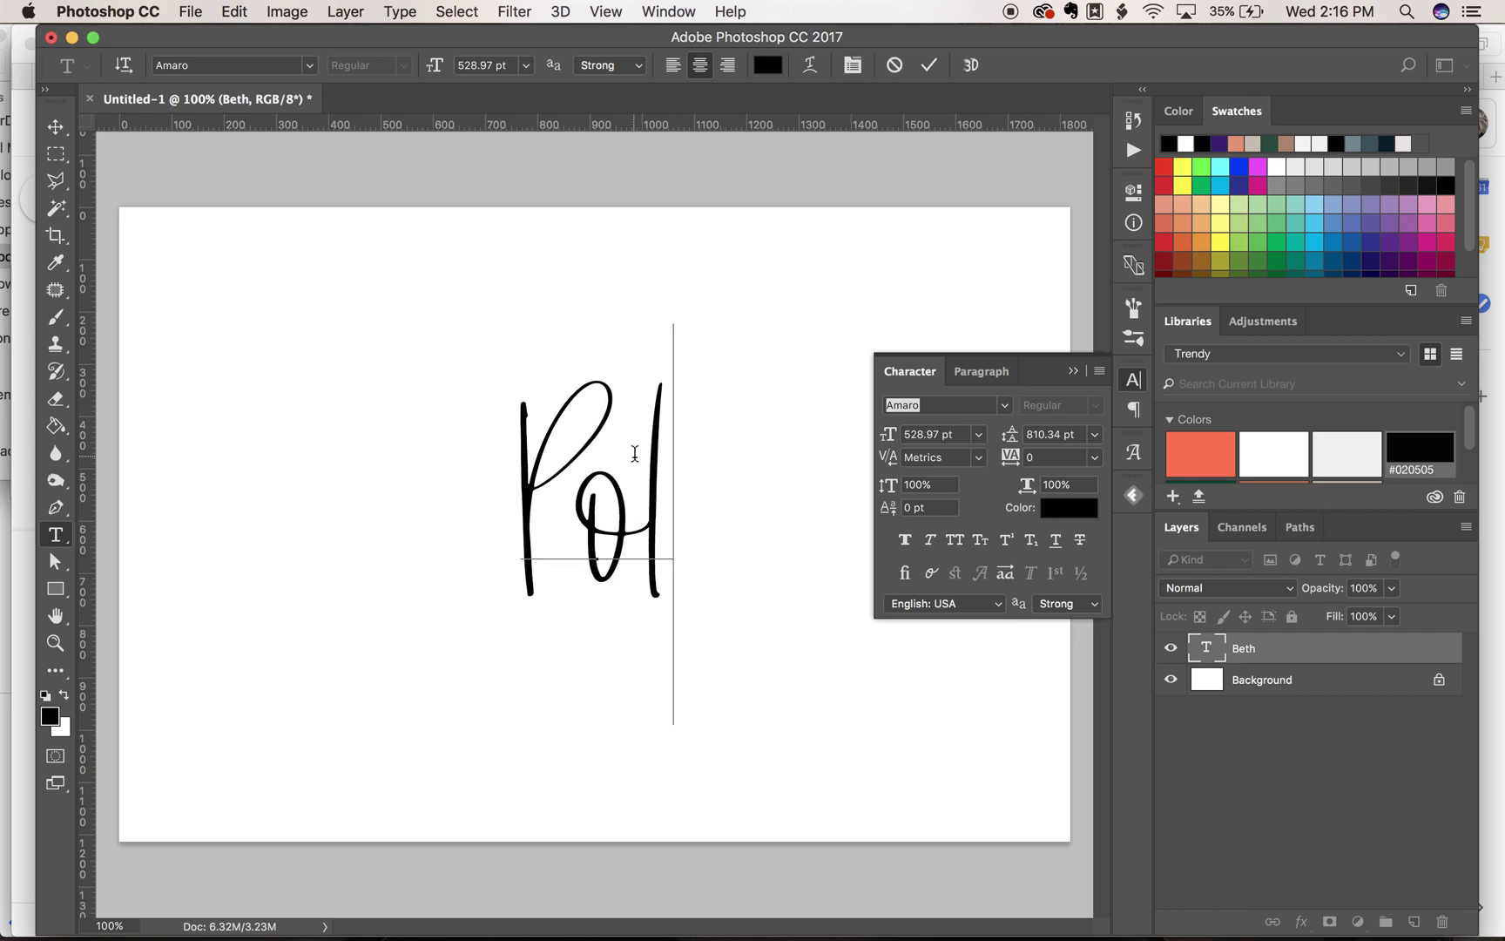
{"action": "type", "text": "ka"}
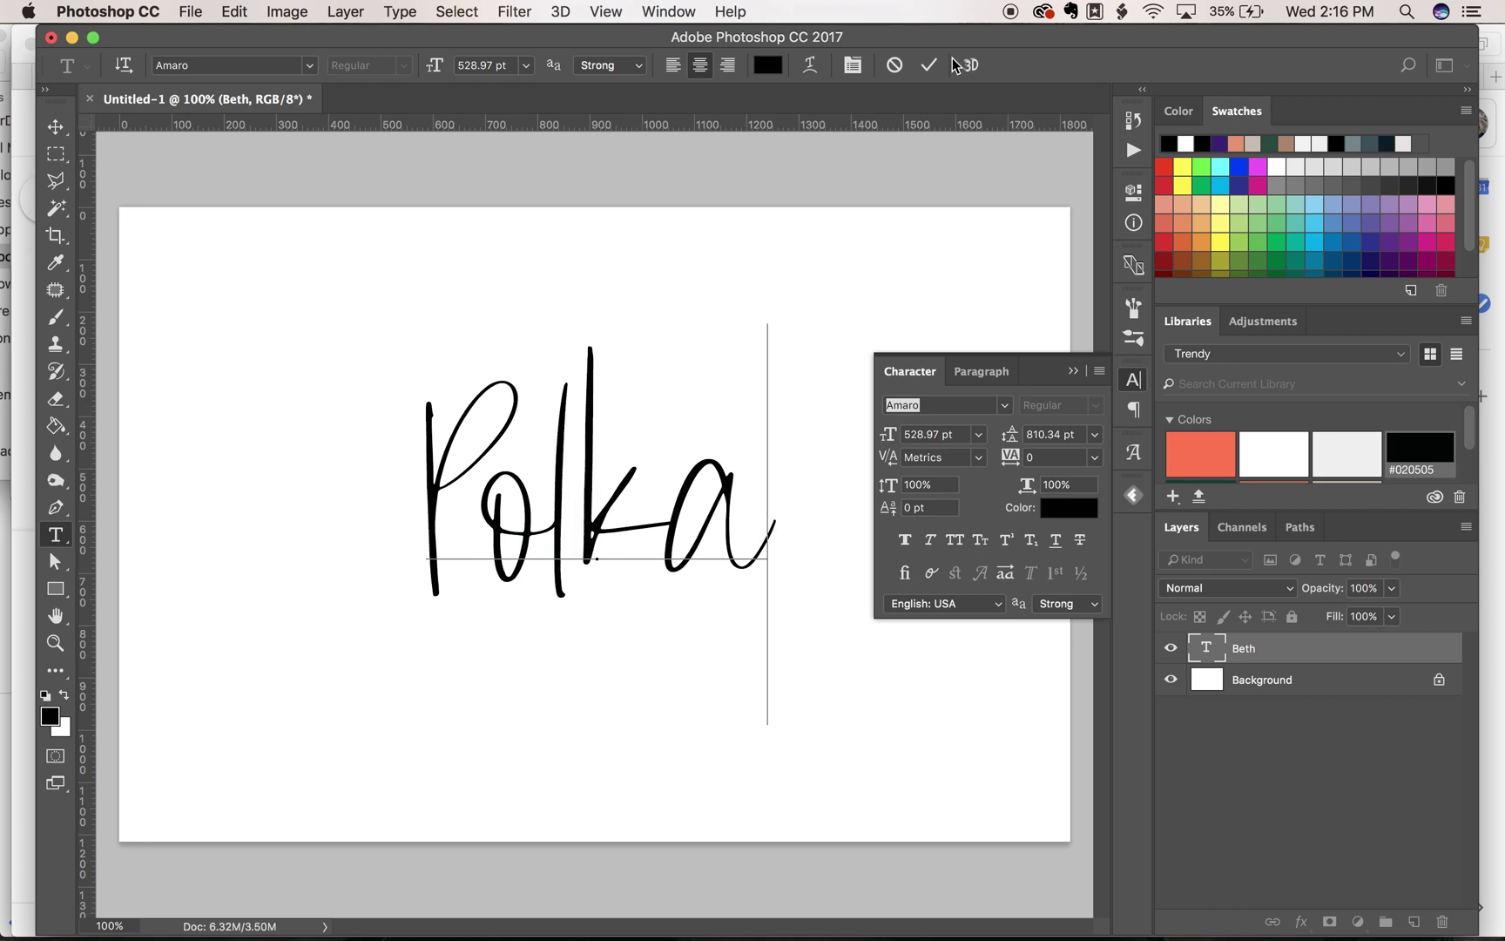
{"action": "left_click", "coordinate": [929, 64]}
Step: Alt-drag the Polka layer with the Move tool to place an overlapping copy lower right
{"action": "key", "text": "v"}
{"action": "left_click_drag", "start_coordinate": [500, 464], "coordinate": [379, 408]}
{"action": "left_click_drag", "start_coordinate": [555, 572], "coordinate": [569, 604]}
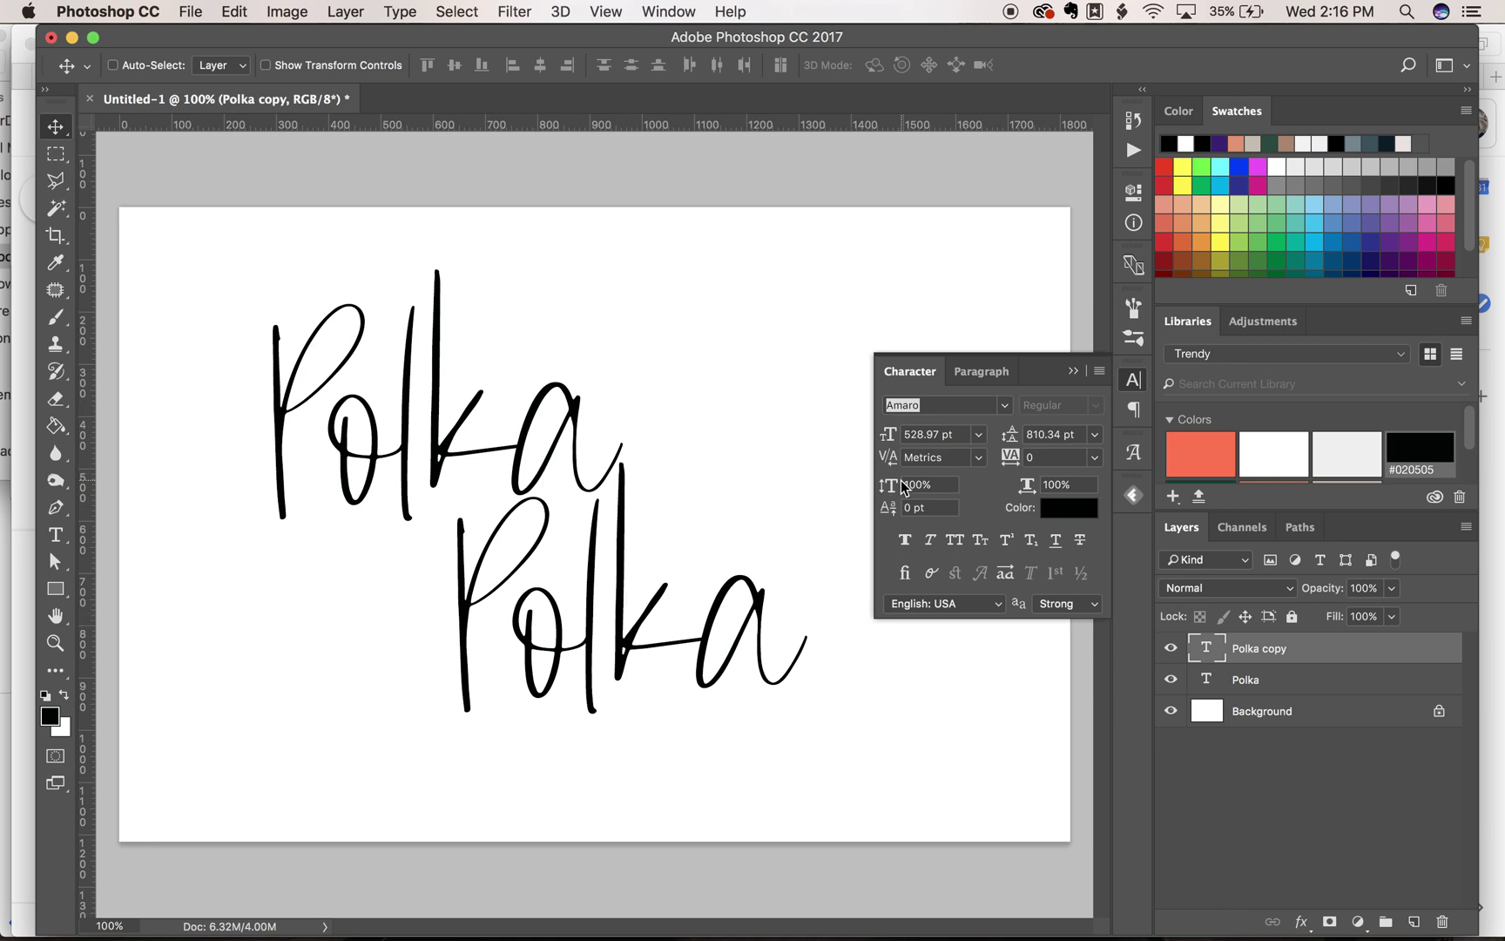
Step: Turn on Standard Ligatures and Stylistic Alternates for the lower Polka copy layer
{"action": "left_click", "coordinate": [906, 572]}
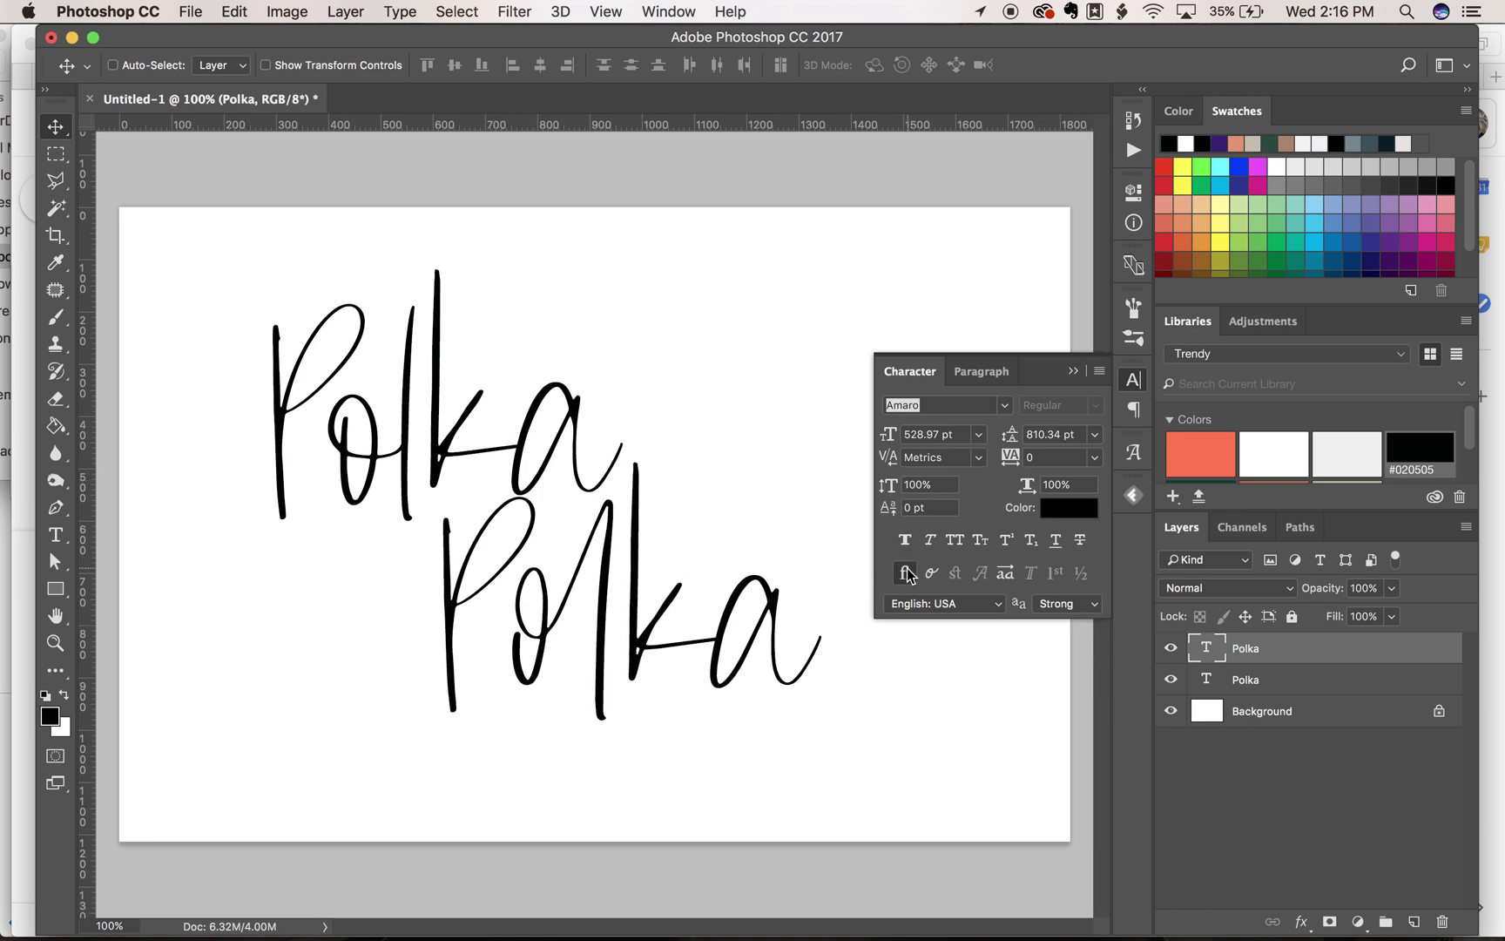
{"action": "left_click", "coordinate": [1006, 574]}
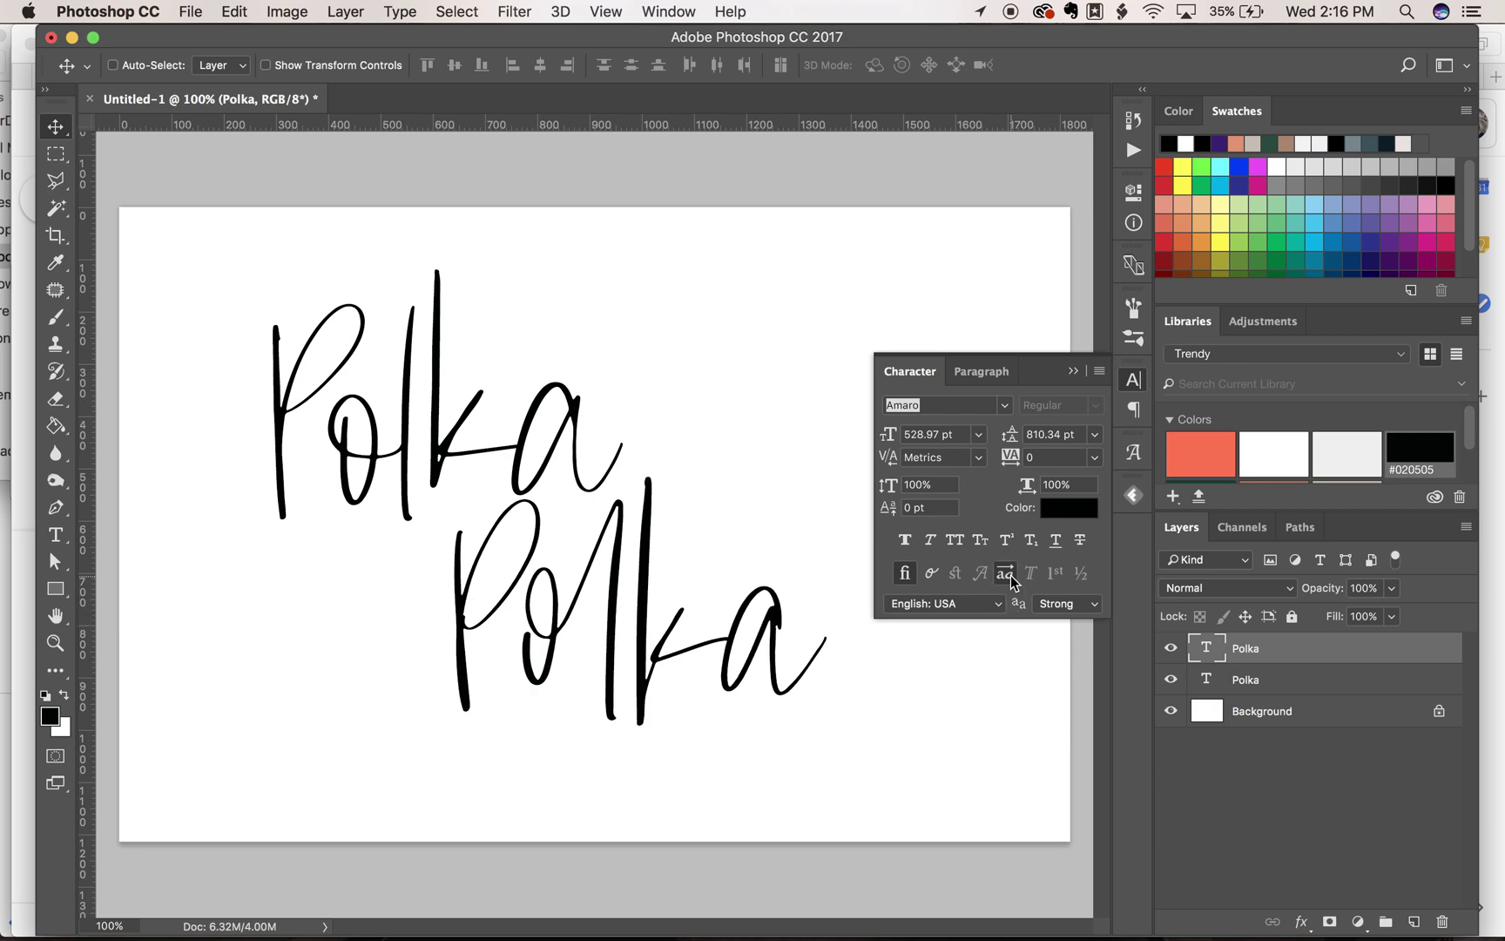
{"action": "left_click", "coordinate": [1011, 580]}
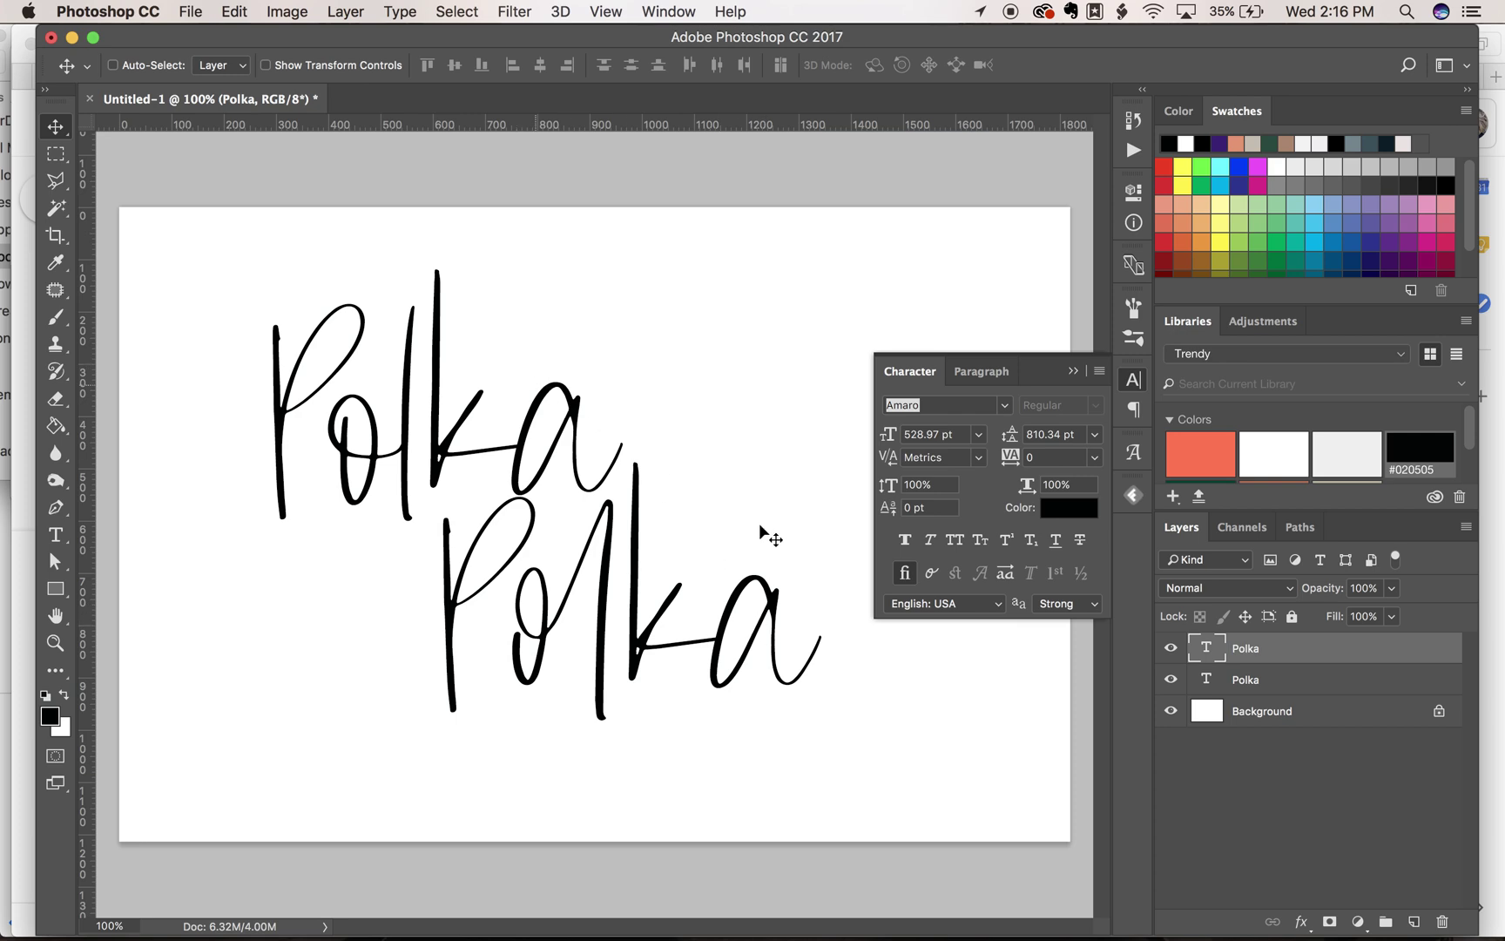
{"action": "left_click", "coordinate": [1008, 580]}
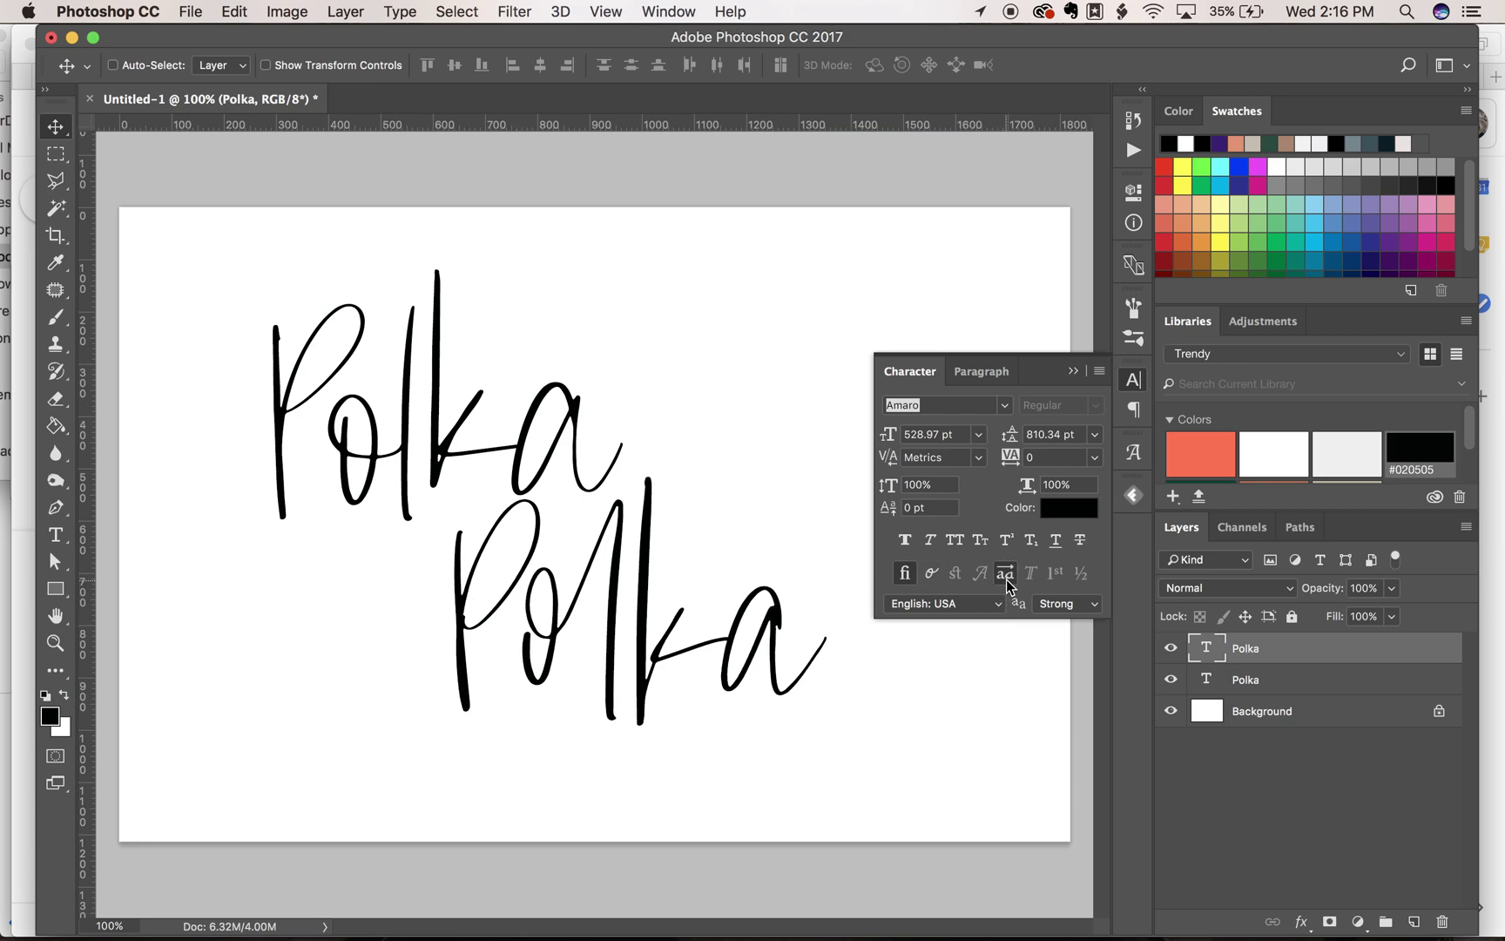
{"action": "left_click", "coordinate": [1073, 371]}
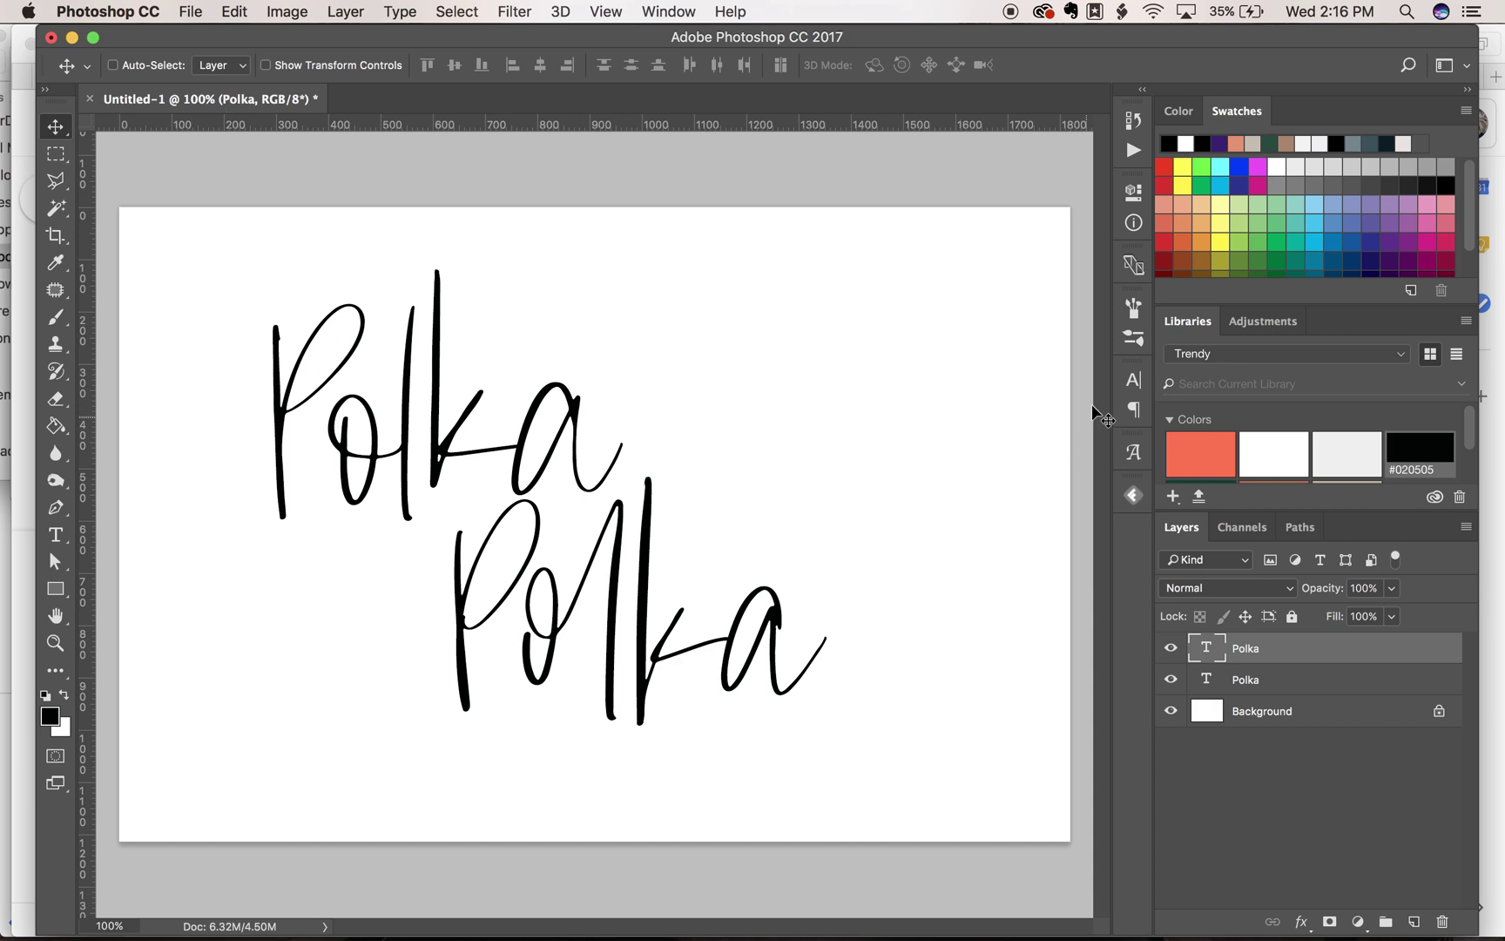
{"action": "left_click", "coordinate": [1133, 383]}
{"action": "left_click", "coordinate": [1007, 575]}
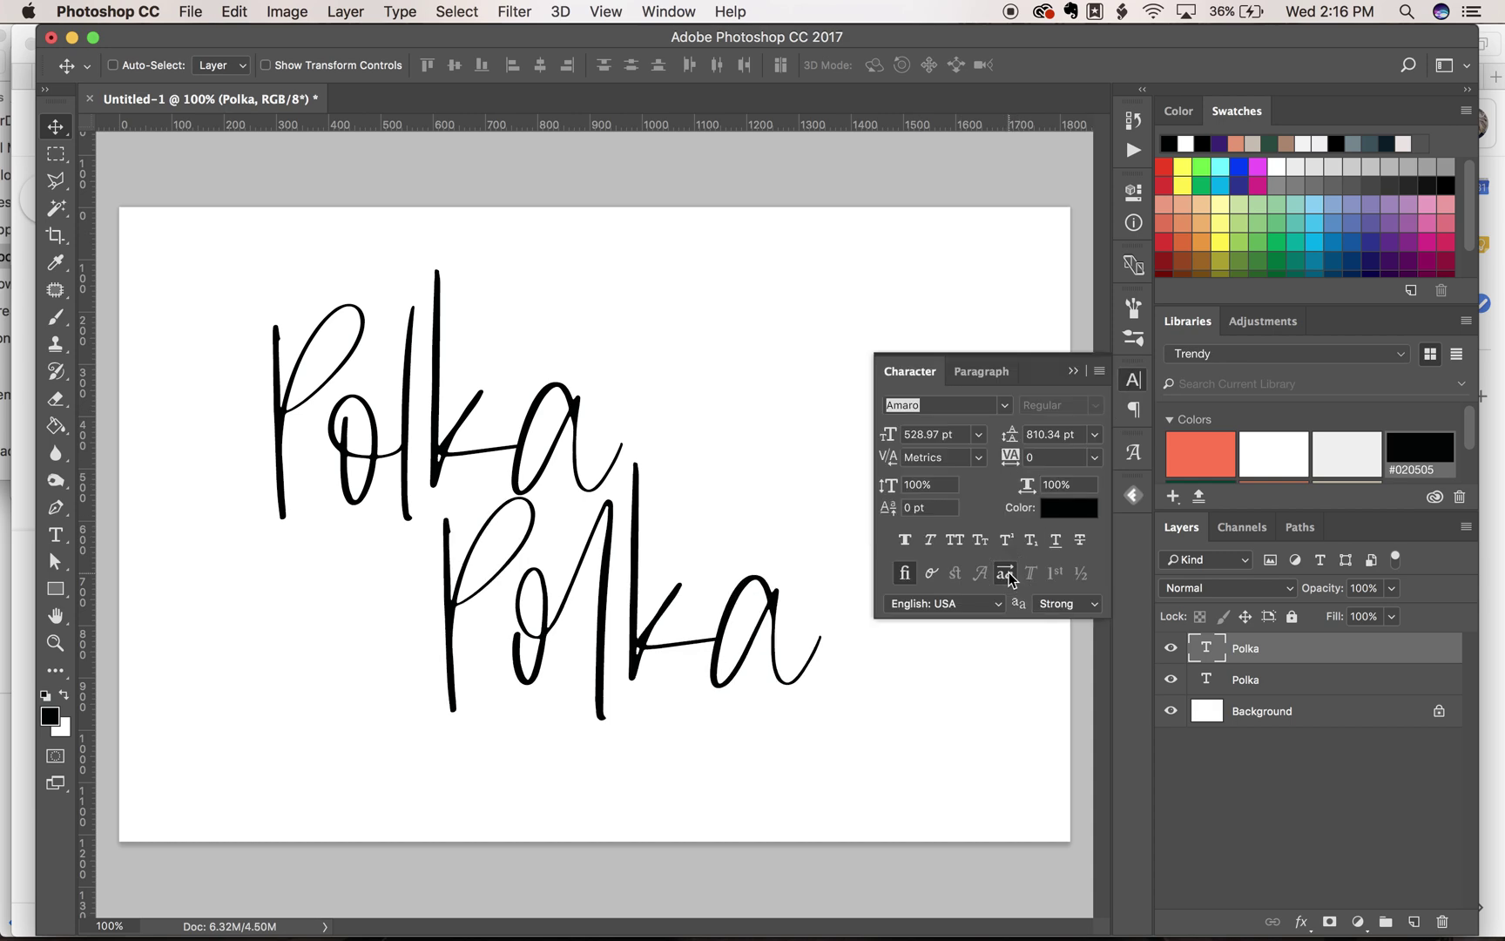
{"action": "left_click", "coordinate": [1007, 575]}
{"action": "left_click", "coordinate": [1073, 370]}
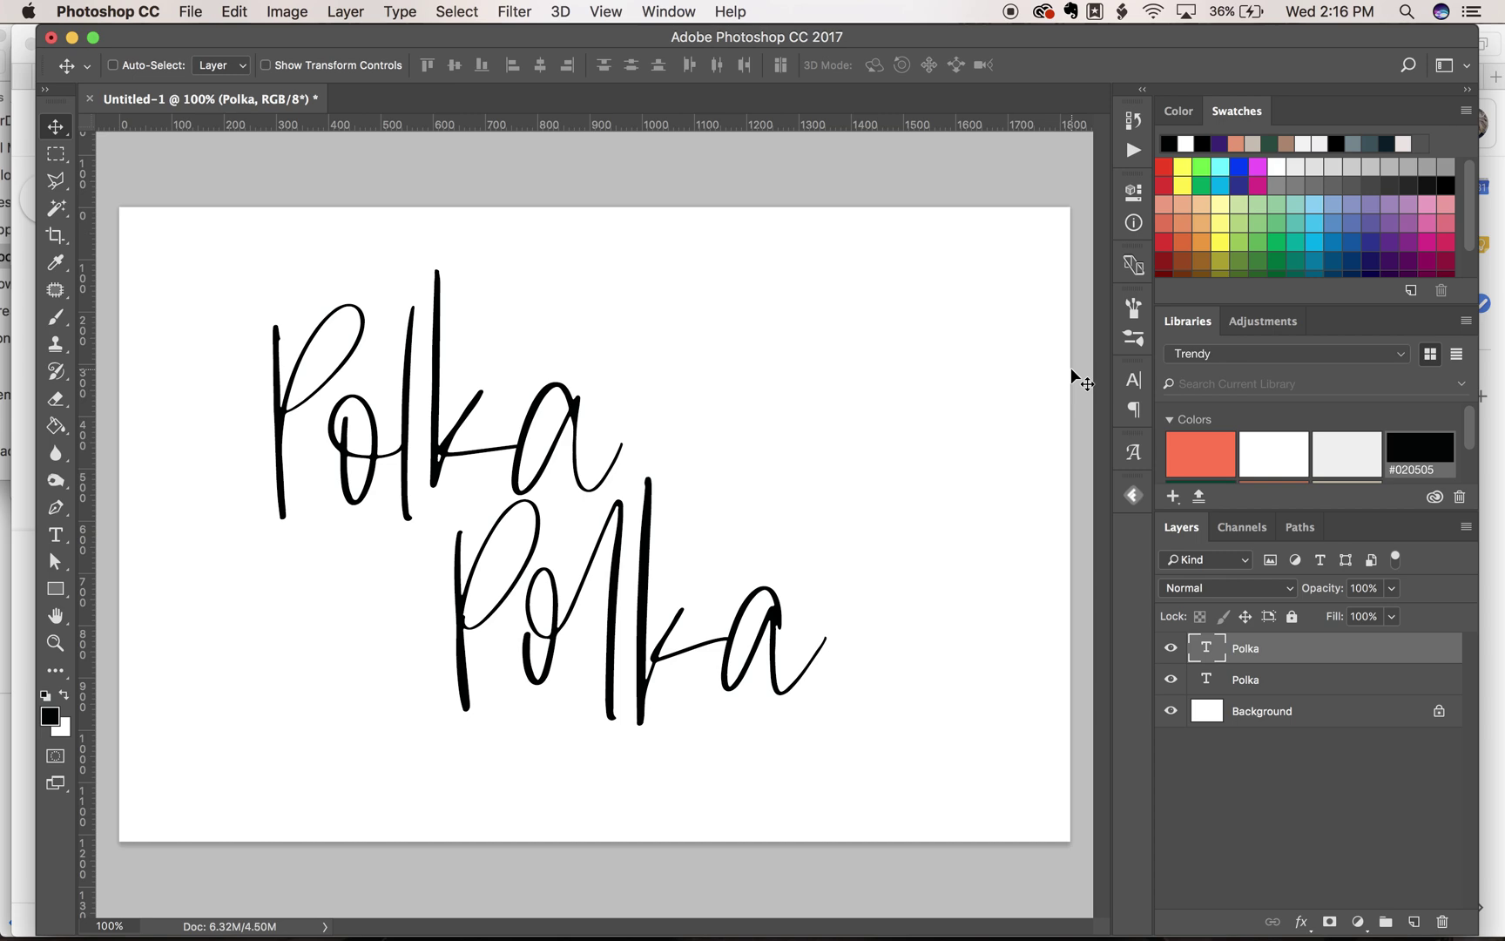
{"action": "left_click", "coordinate": [1132, 381]}
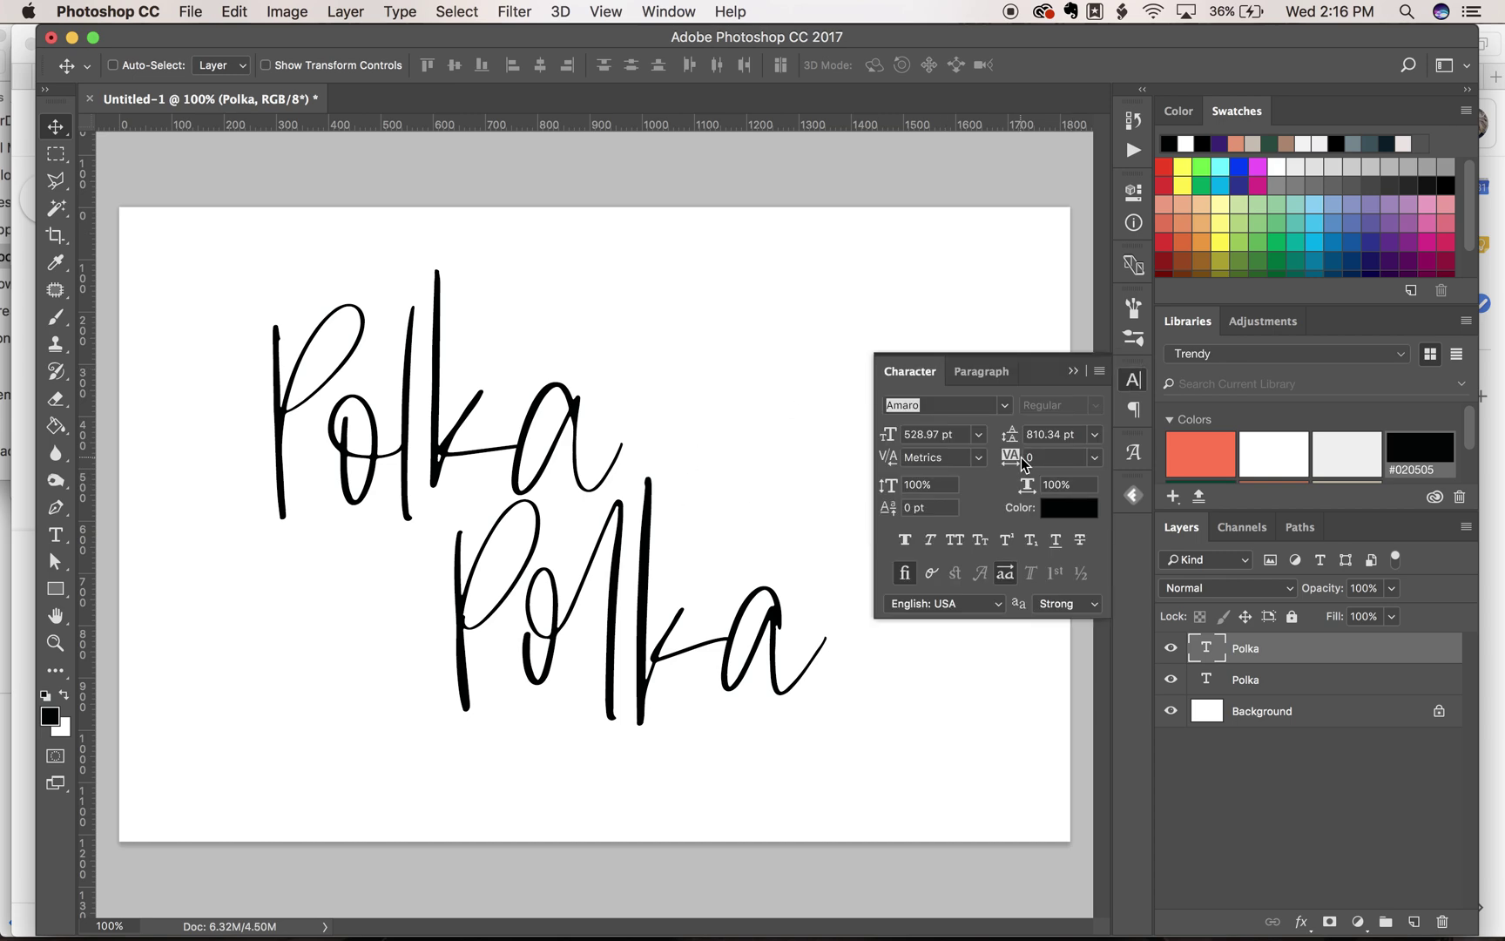
{"action": "left_click", "coordinate": [1007, 580]}
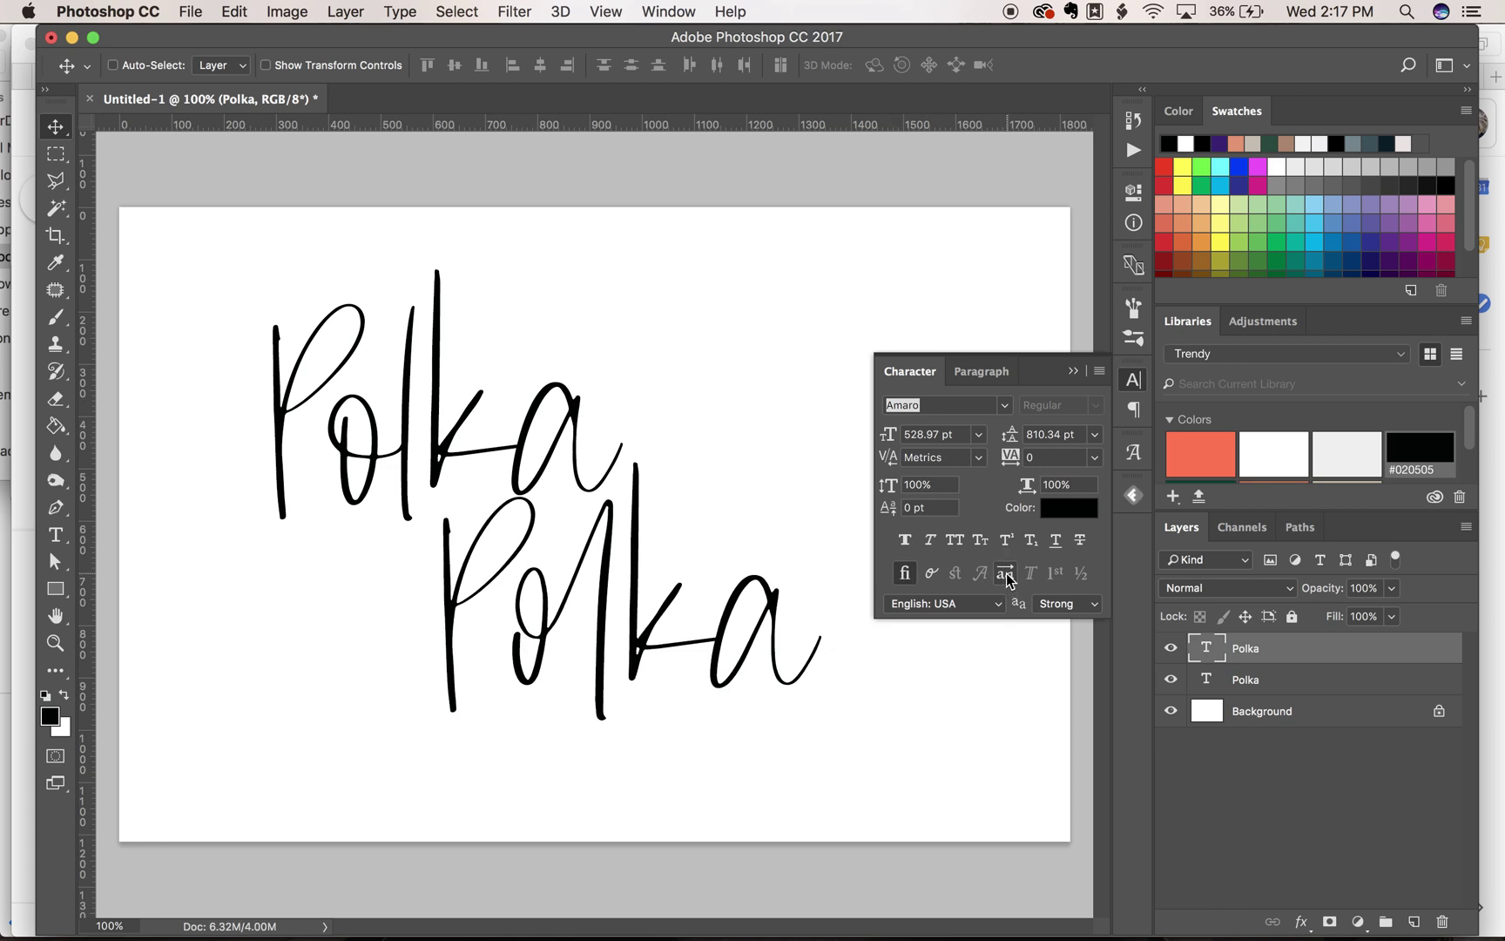
Step: Scroll through Amaro's glyphs and ligatures in the Glyphs panel, then collapse it
{"action": "left_click", "coordinate": [1133, 455]}
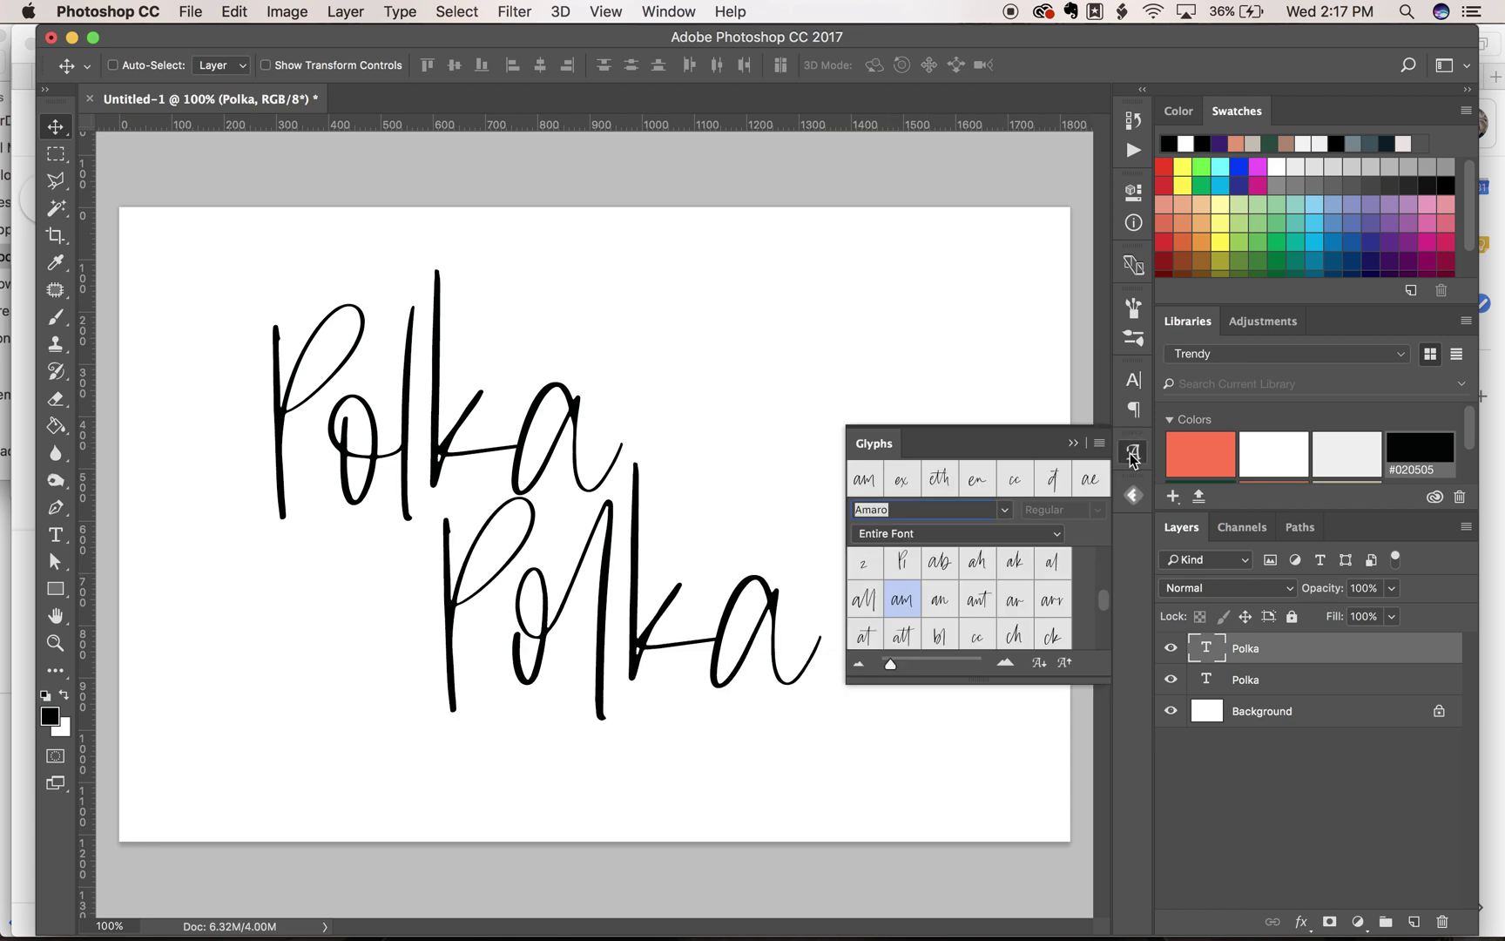
{"action": "scroll", "coordinate": [1013, 591], "scroll_direction": "down", "scroll_amount": 3}
{"action": "scroll", "coordinate": [1013, 591], "scroll_direction": "down", "scroll_amount": 3}
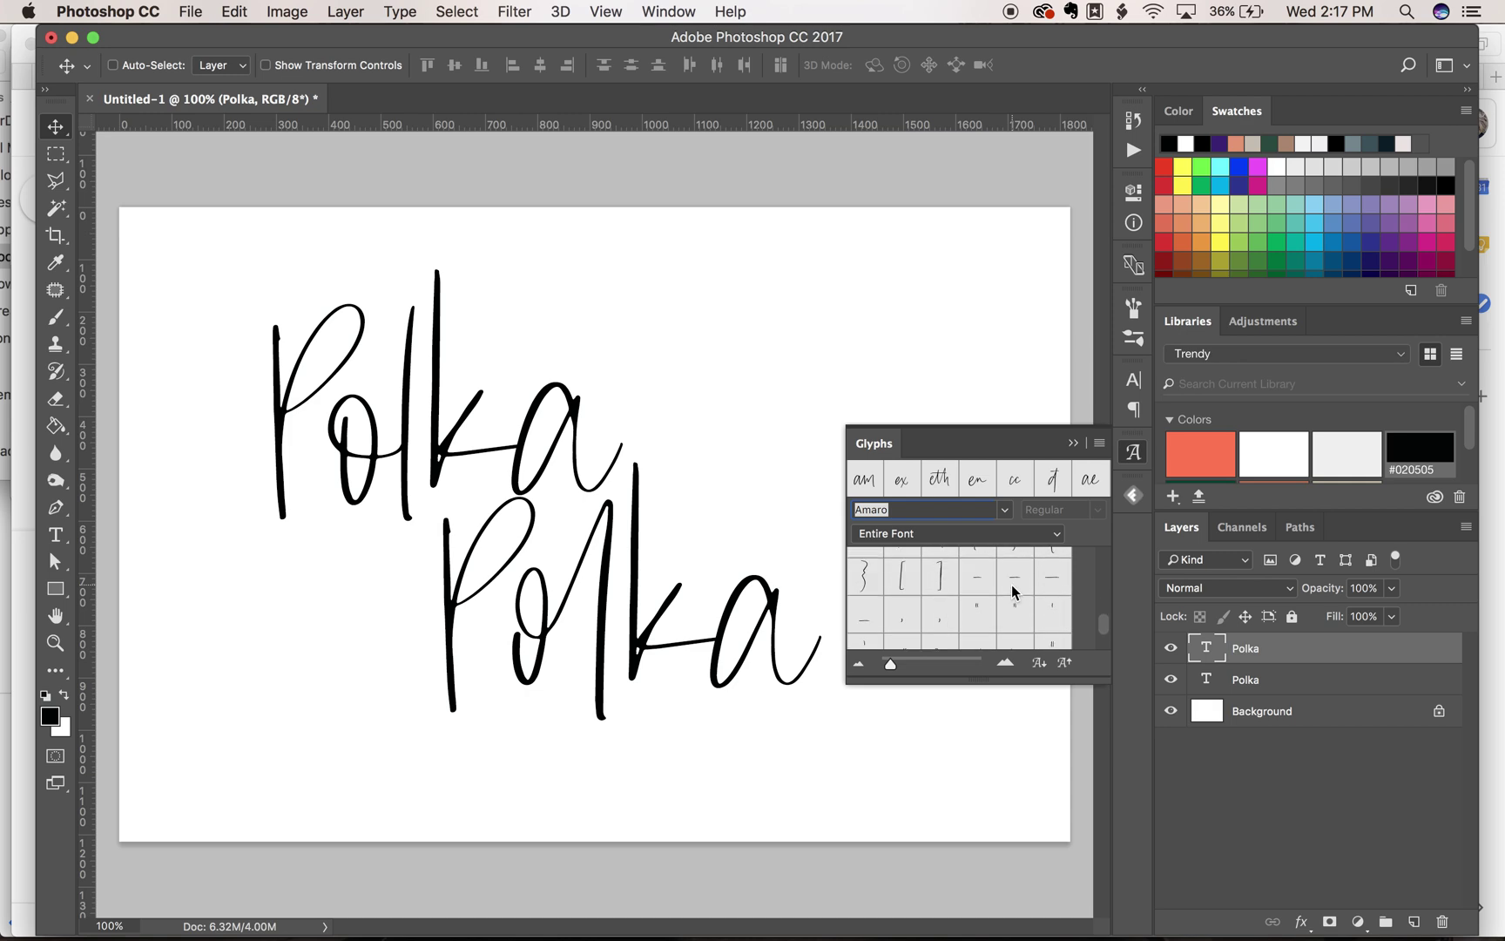
{"action": "scroll", "coordinate": [1013, 591], "scroll_direction": "down", "scroll_amount": 3}
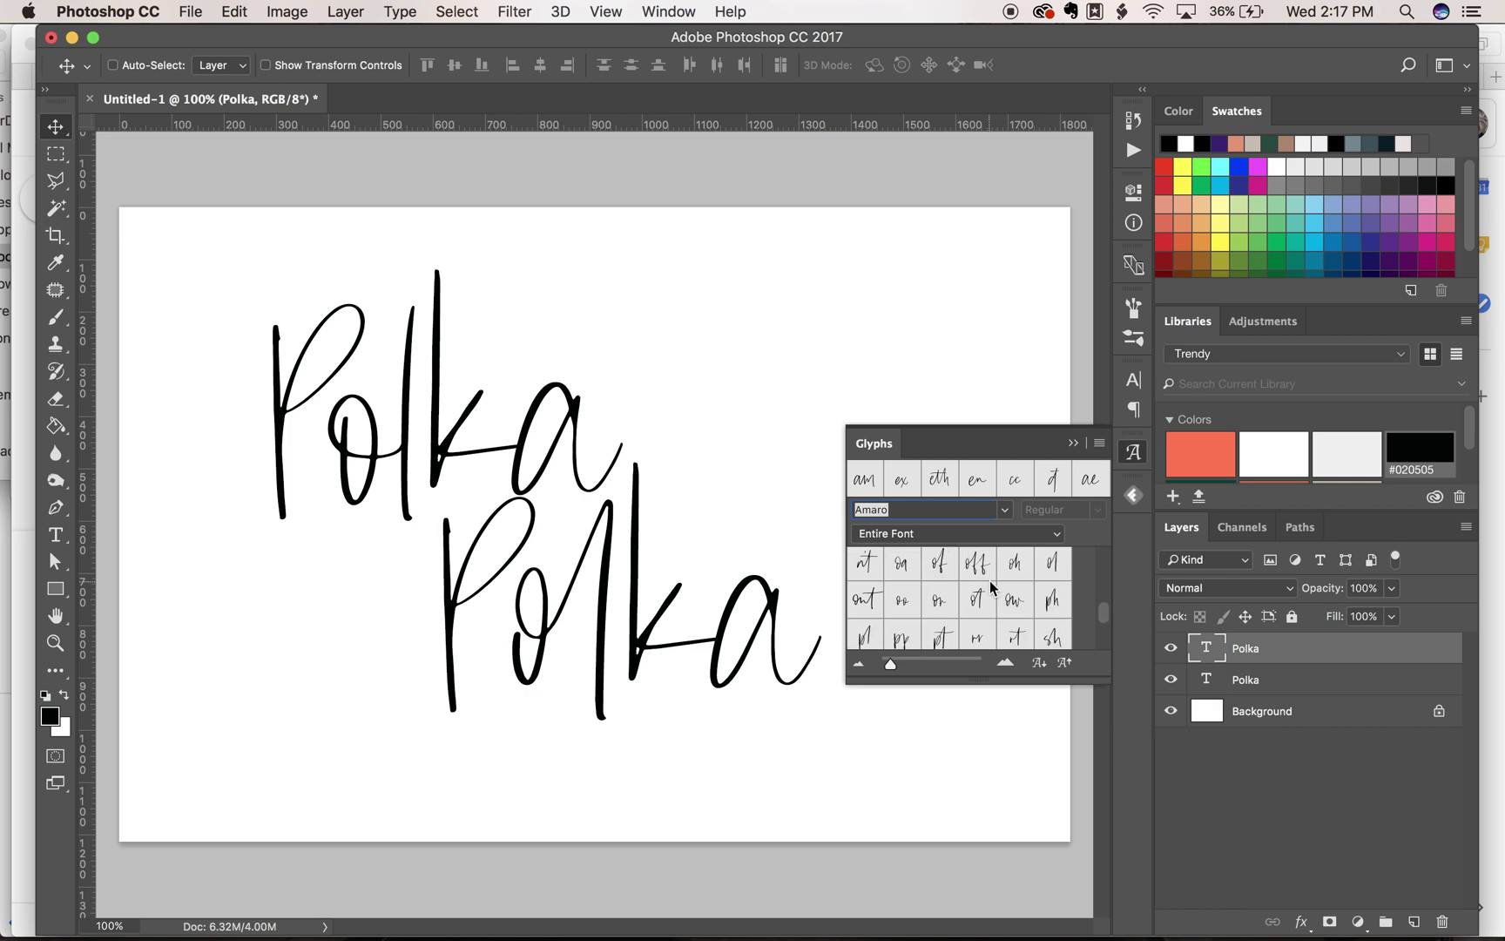
{"action": "scroll", "coordinate": [988, 580], "scroll_direction": "down", "scroll_amount": 3}
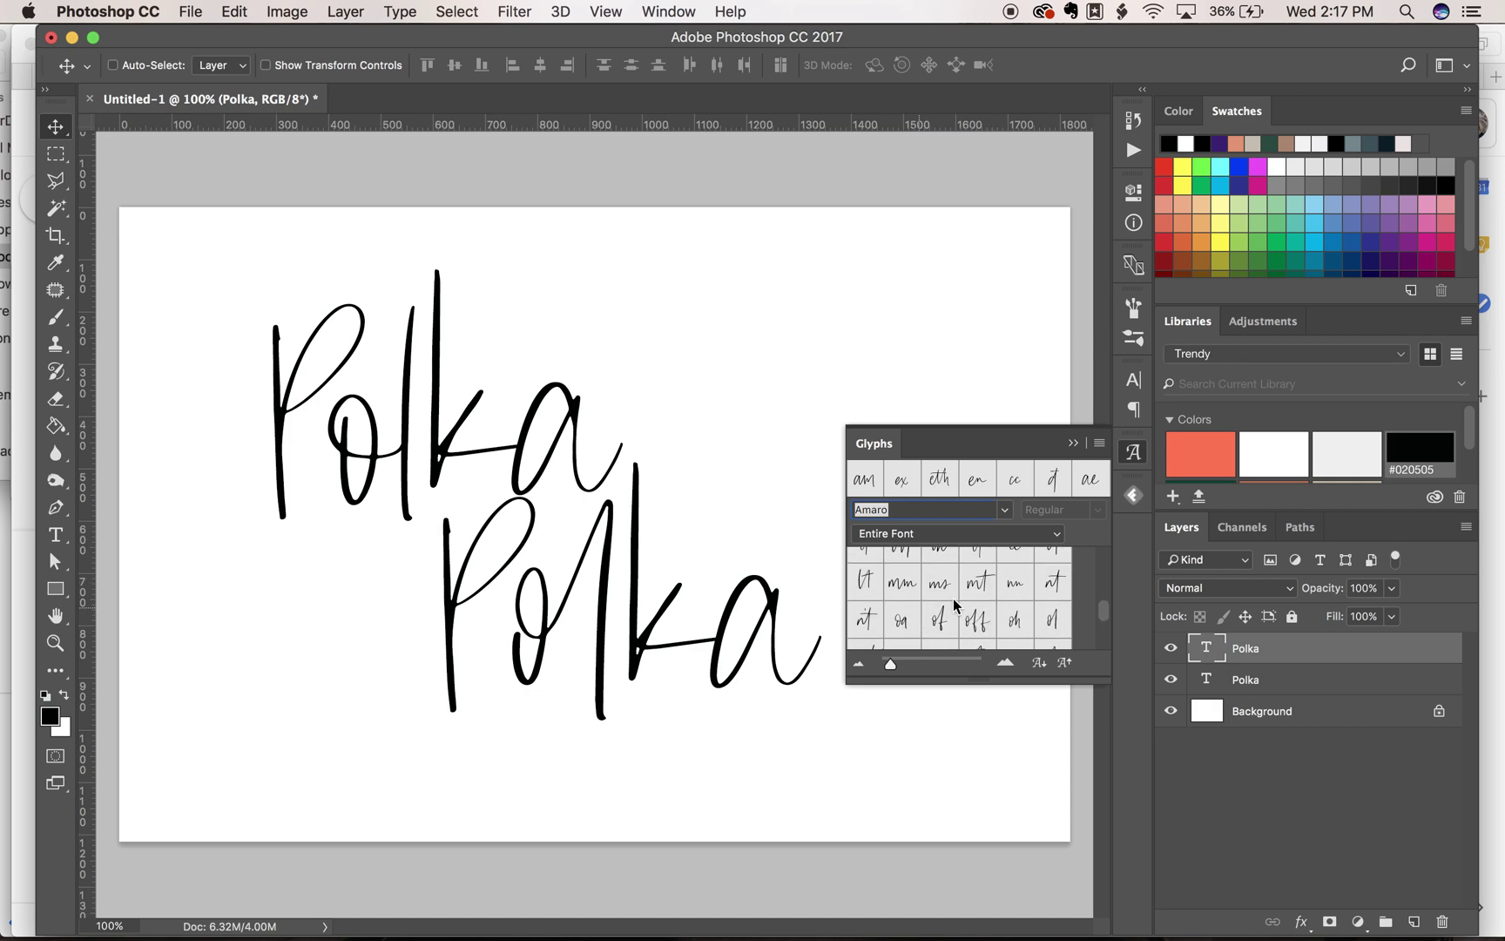
{"action": "left_click", "coordinate": [1072, 444]}
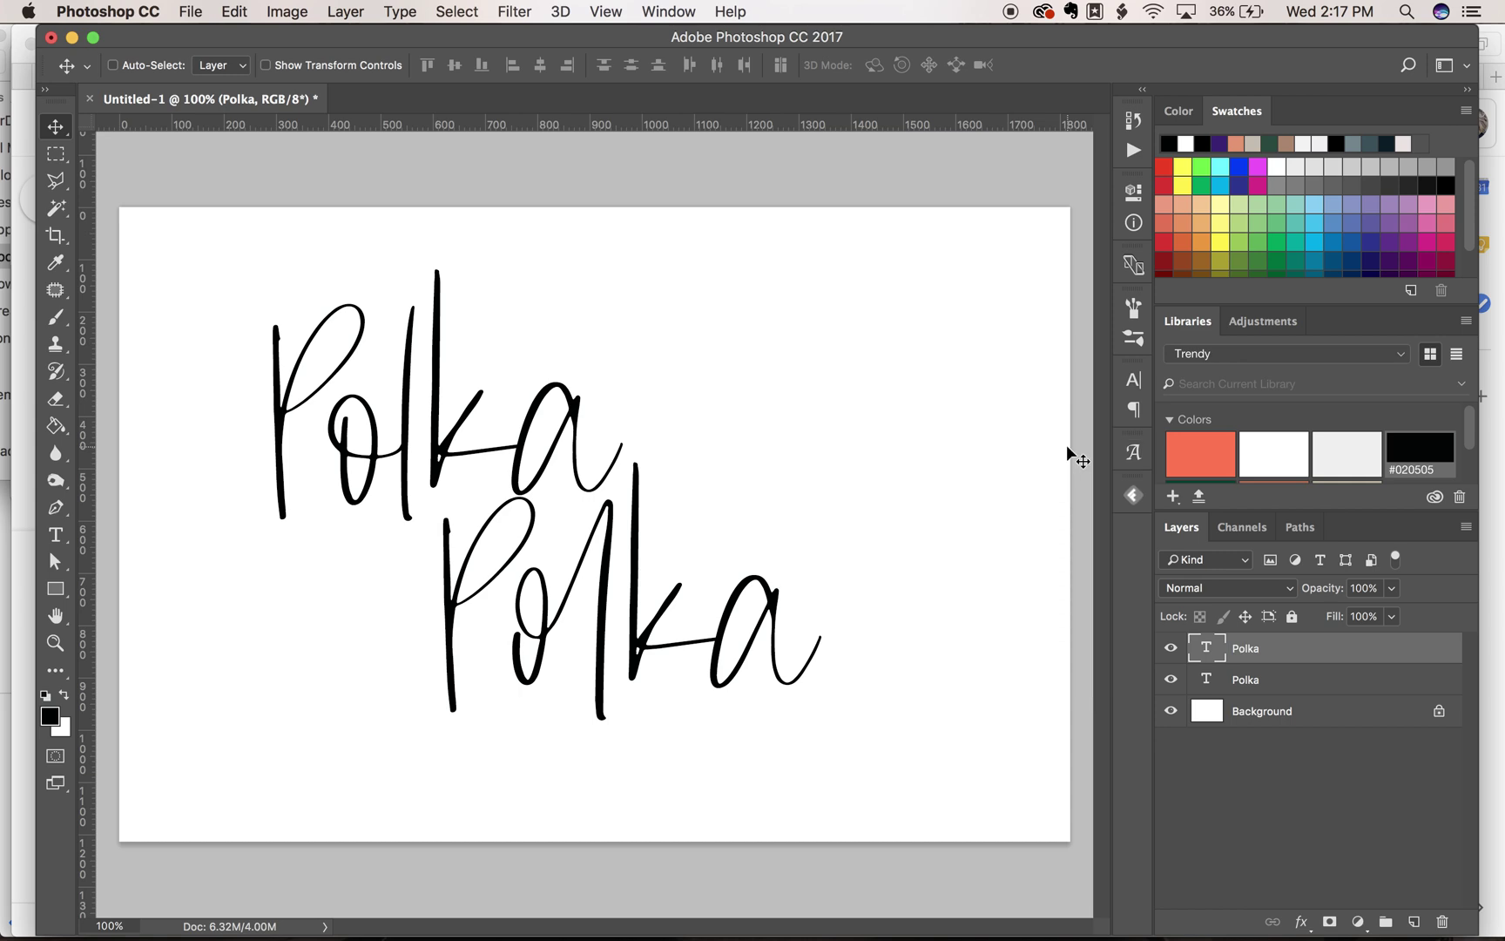